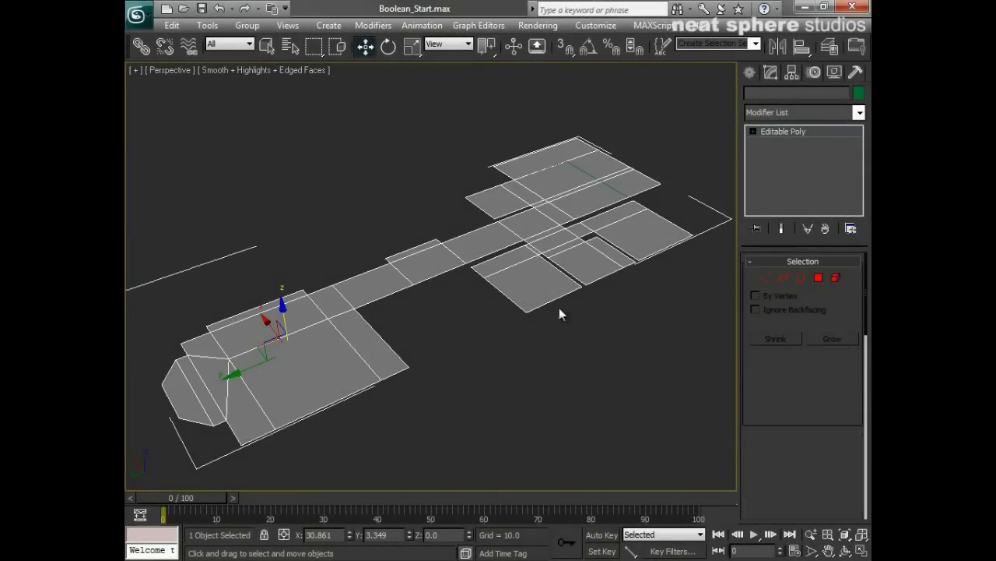
Step: Select the Shape001 spline outlining the floor-plan mesh
{"action": "middle_click_drag", "start_coordinate": [559, 314], "coordinate": [585, 338], "text": "alt"}
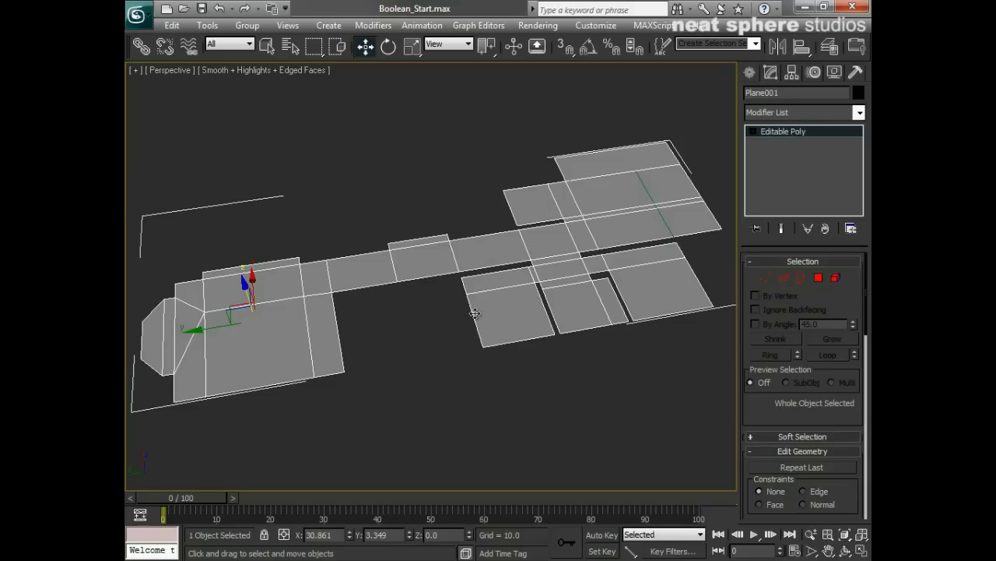
{"action": "middle_click_drag", "start_coordinate": [506, 313], "coordinate": [320, 380], "text": "alt"}
{"action": "left_click", "coordinate": [603, 184]}
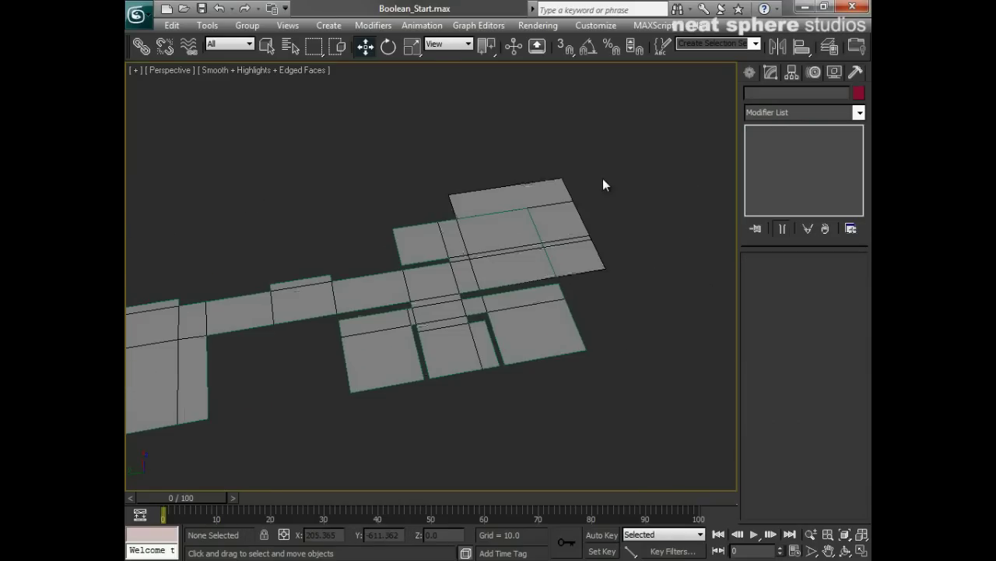
{"action": "left_click", "coordinate": [549, 259]}
Step: Examine where the spline outline differs from the plane's extended end section
{"action": "middle_click_drag", "start_coordinate": [562, 282], "coordinate": [469, 281], "text": "alt"}
{"action": "middle_click_drag", "start_coordinate": [446, 334], "coordinate": [527, 145]}
{"action": "key", "text": "alt+z"}
{"action": "left_click_drag", "start_coordinate": [515, 300], "coordinate": [532, 251]}
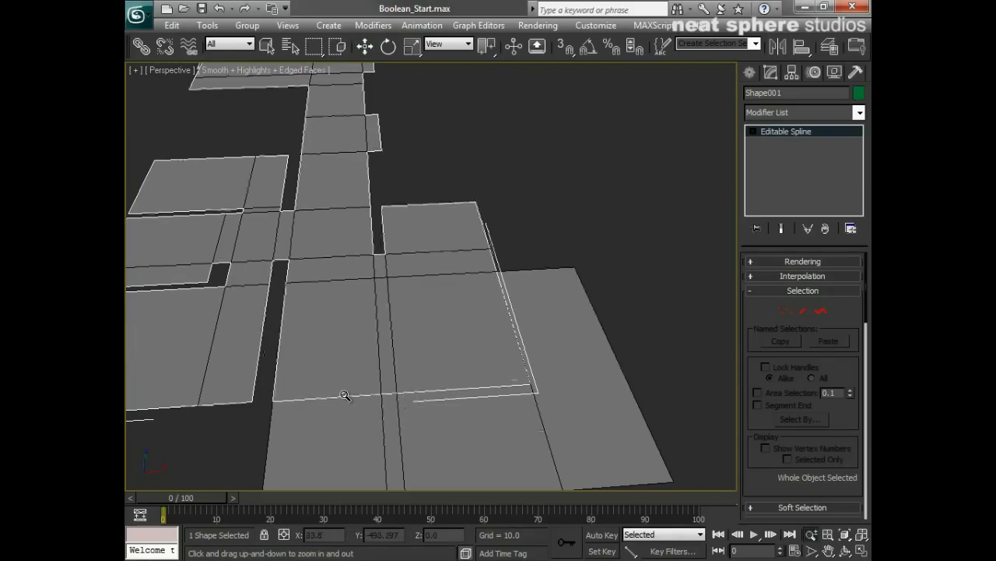
{"action": "middle_click_drag", "start_coordinate": [431, 393], "coordinate": [381, 314], "text": "alt"}
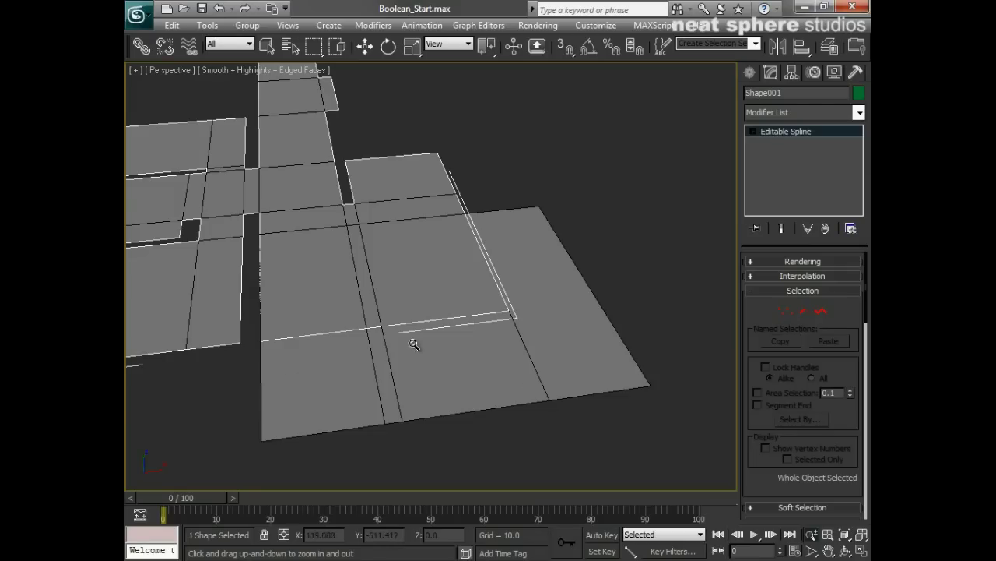
{"action": "mouse_move", "coordinate": [358, 359]}
{"action": "middle_mouse_down"}
{"action": "mouse_move", "coordinate": [400, 349]}
{"action": "mouse_move", "coordinate": [349, 357]}
{"action": "middle_mouse_up"}
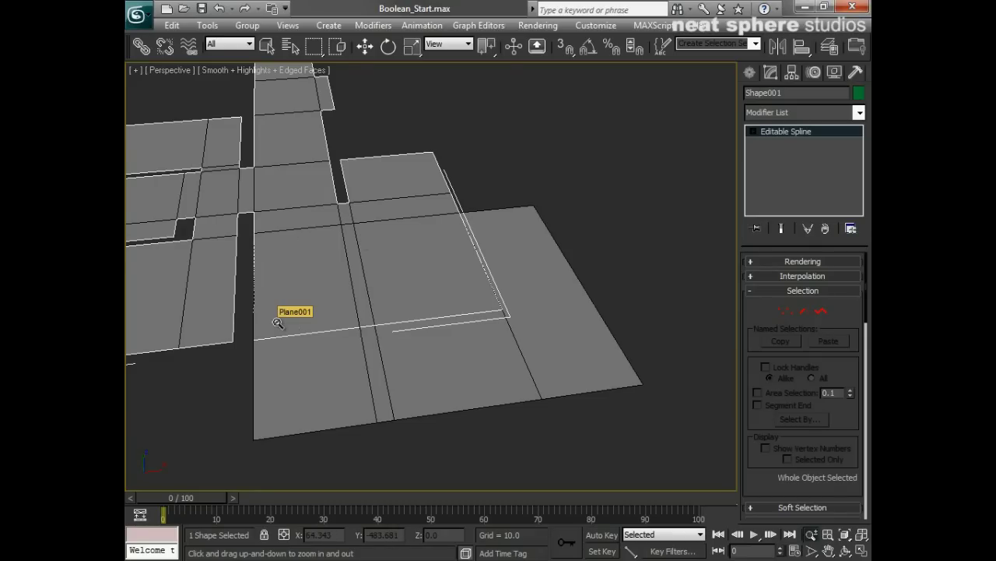
{"action": "middle_click_drag", "start_coordinate": [277, 322], "coordinate": [330, 333]}
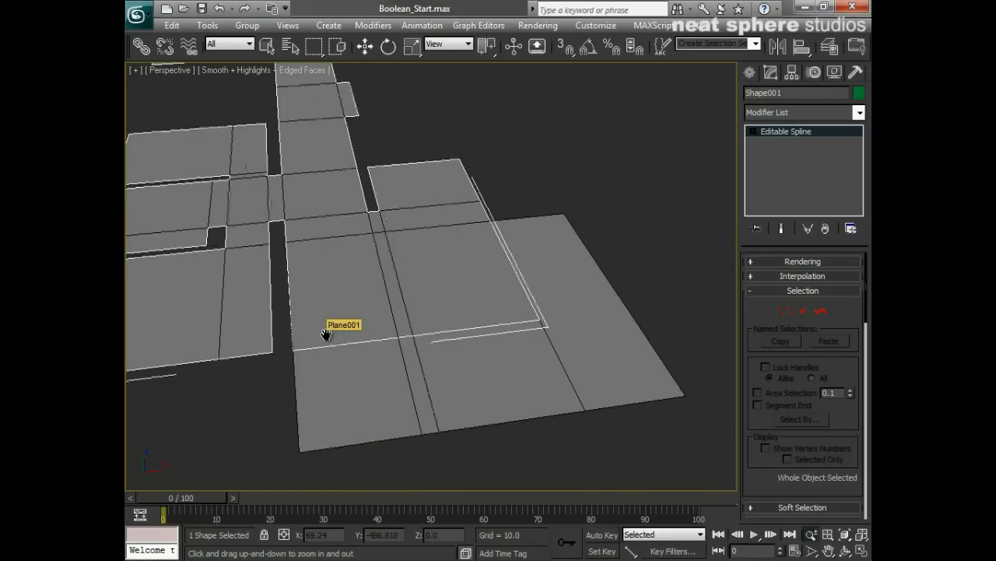
{"action": "middle_click_drag", "start_coordinate": [263, 307], "coordinate": [301, 312], "text": "alt"}
{"action": "scroll", "coordinate": [400, 238], "scroll_direction": "up", "scroll_amount": 2}
{"action": "middle_click_drag", "start_coordinate": [396, 244], "coordinate": [392, 355]}
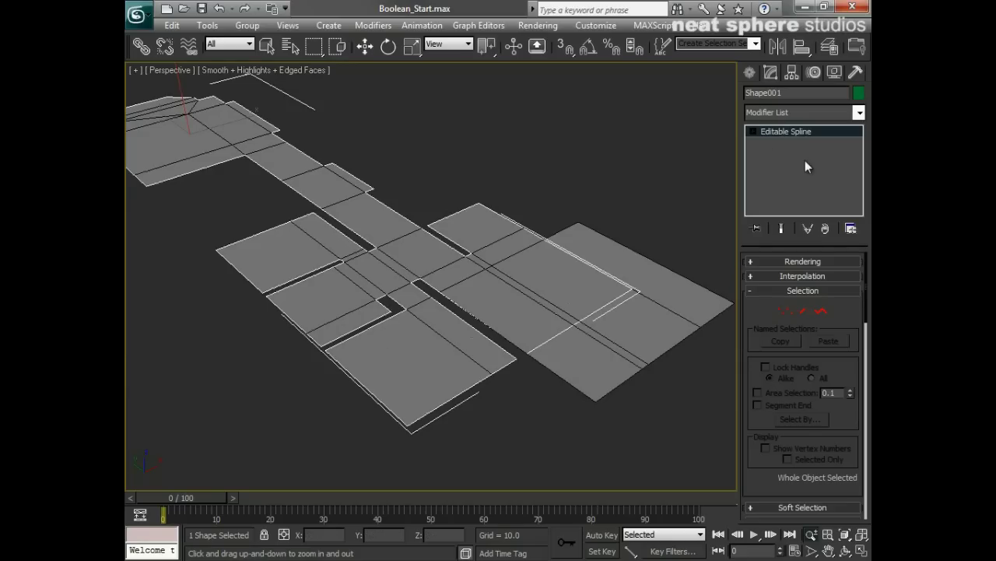
{"action": "middle_click_drag", "start_coordinate": [509, 289], "coordinate": [420, 291]}
{"action": "left_click_drag", "start_coordinate": [521, 317], "coordinate": [539, 294]}
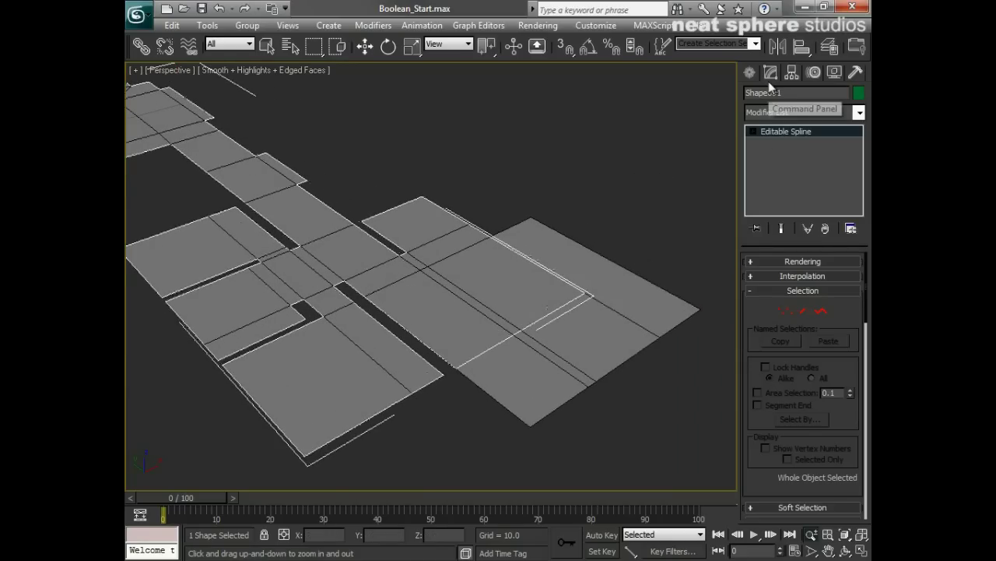
{"action": "left_click_drag", "start_coordinate": [748, 390], "coordinate": [750, 304]}
{"action": "left_click_drag", "start_coordinate": [867, 372], "coordinate": [851, 253]}
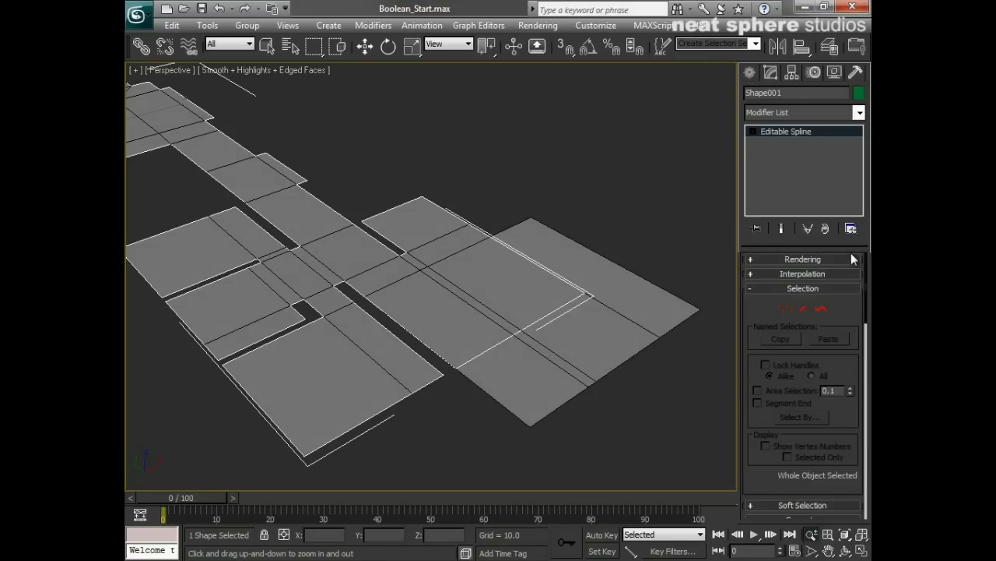
Step: Edit the spline at vertex level and select the four vertices along its end edge inside the extended plane
{"action": "left_click", "coordinate": [785, 309]}
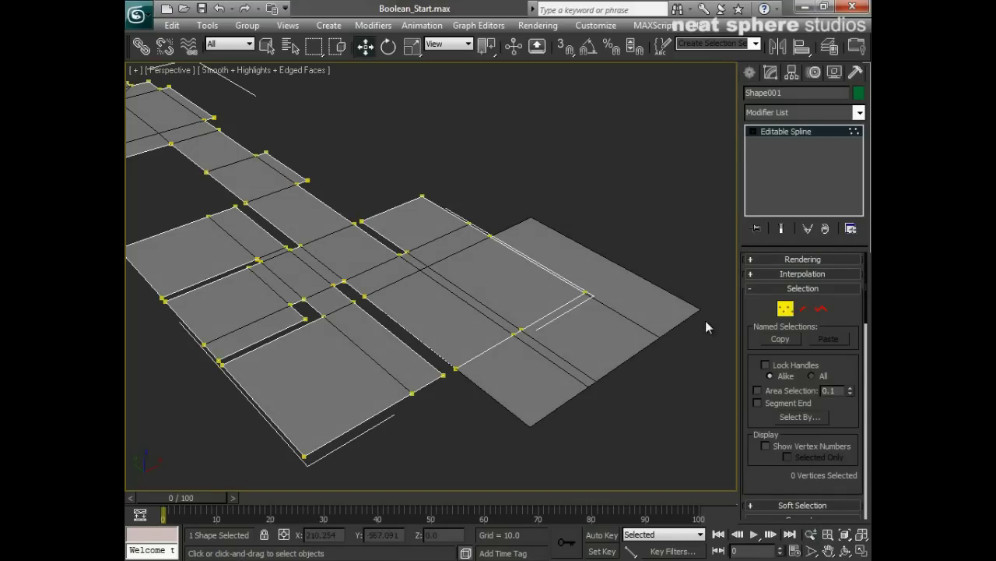
{"action": "scroll", "coordinate": [579, 337], "scroll_direction": "up", "scroll_amount": 5}
{"action": "middle_click_drag", "start_coordinate": [403, 392], "coordinate": [467, 196]}
{"action": "key", "text": "alt+z"}
{"action": "left_click_drag", "start_coordinate": [472, 355], "coordinate": [482, 297]}
{"action": "right_click", "coordinate": [467, 316]}
{"action": "left_click", "coordinate": [441, 330]}
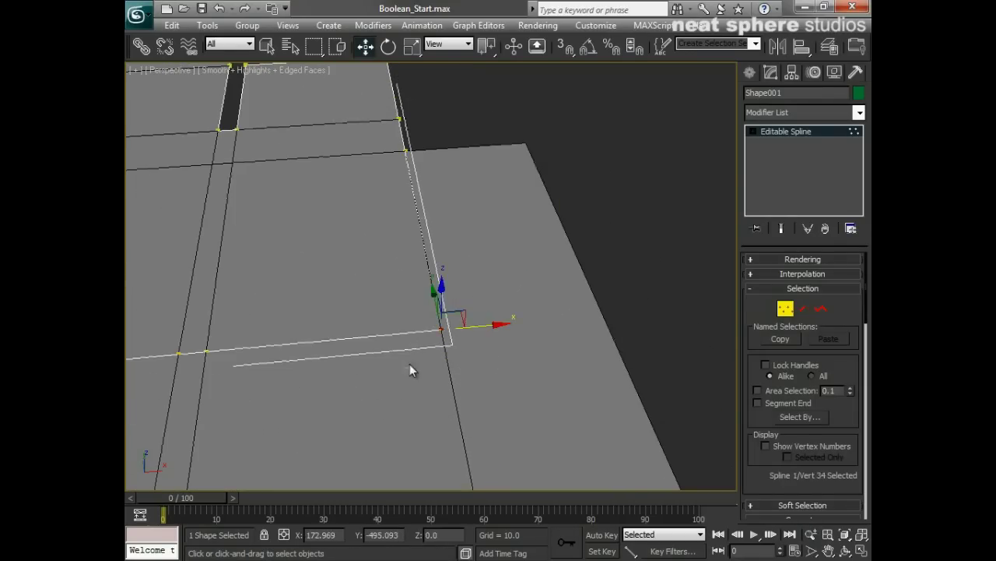
{"action": "middle_click_drag", "start_coordinate": [332, 366], "coordinate": [570, 269], "text": "alt"}
{"action": "left_click", "coordinate": [371, 237]}
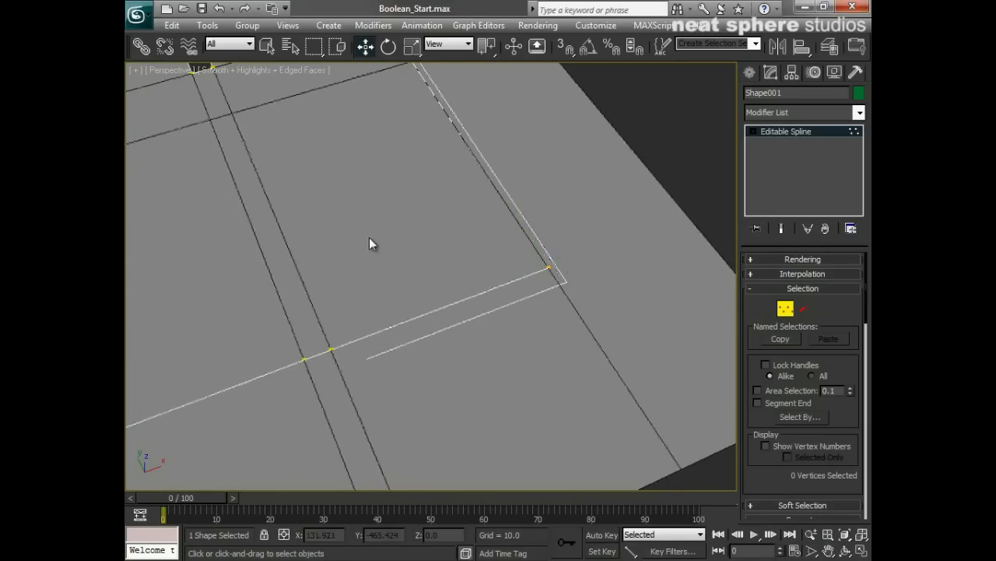
{"action": "key", "text": "alt+z"}
{"action": "left_click_drag", "start_coordinate": [371, 237], "coordinate": [384, 335]}
{"action": "key", "text": "w"}
{"action": "left_click_drag", "start_coordinate": [509, 256], "coordinate": [251, 378]}
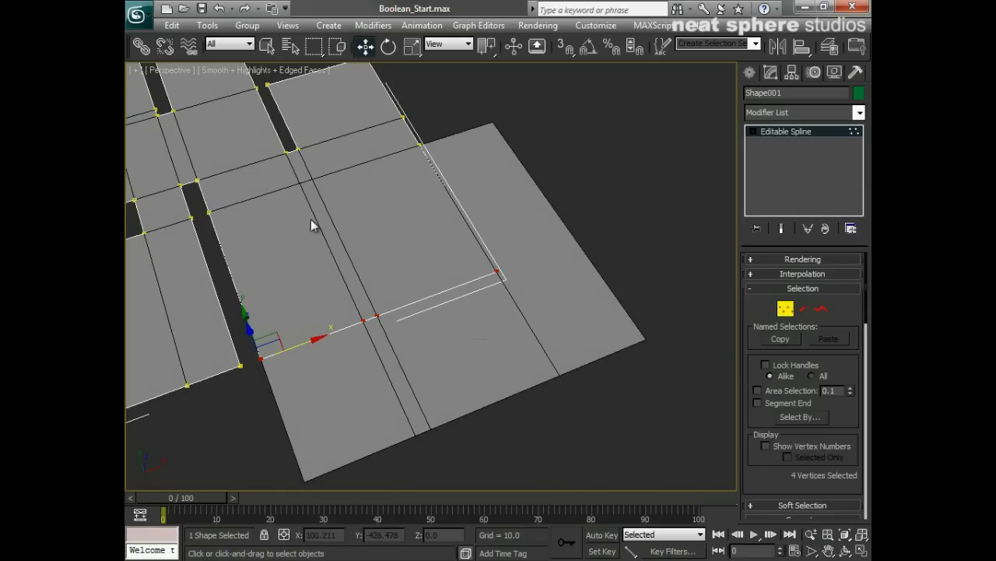
{"action": "middle_click_drag", "start_coordinate": [311, 223], "coordinate": [399, 322], "text": "alt"}
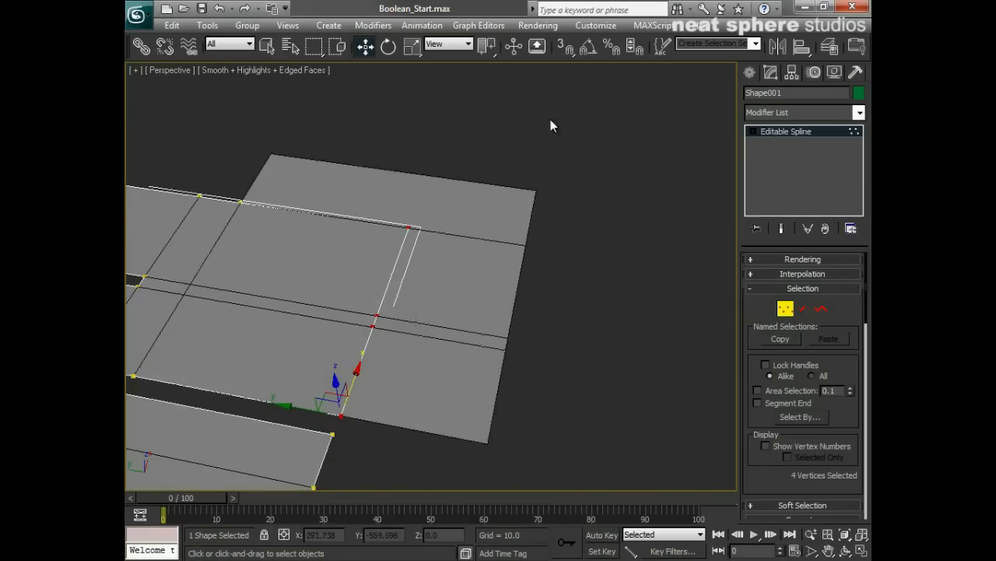
Step: Enable 3D snapping and set it to snap to vertices instead of grid points
{"action": "left_click", "coordinate": [564, 47]}
{"action": "right_click", "coordinate": [564, 47]}
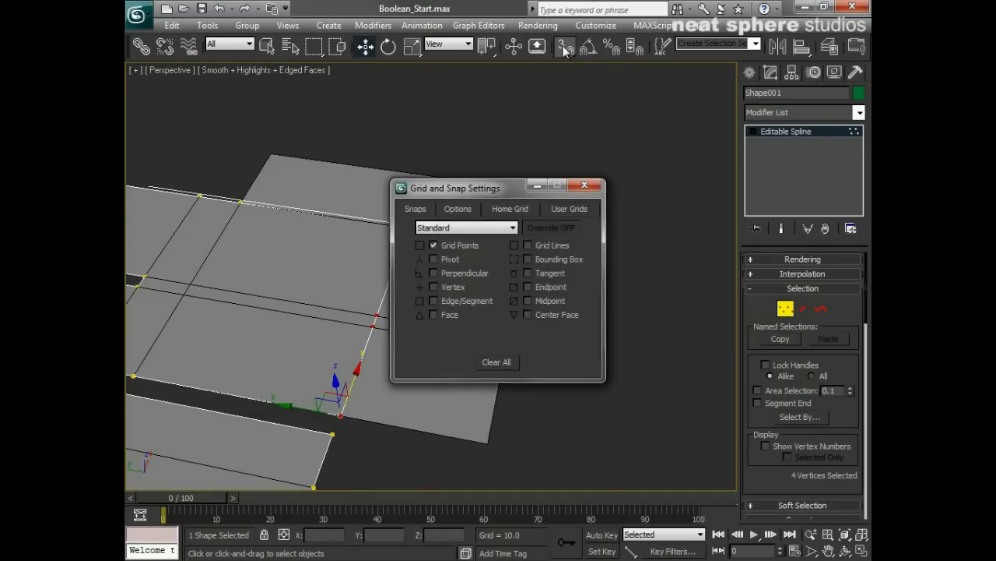
{"action": "left_click", "coordinate": [434, 286]}
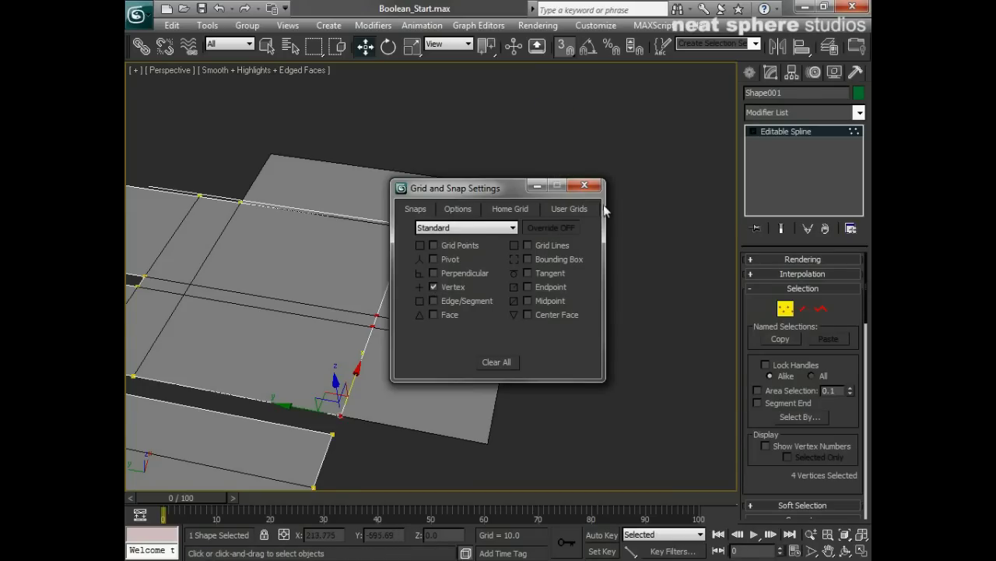
{"action": "left_click", "coordinate": [585, 185]}
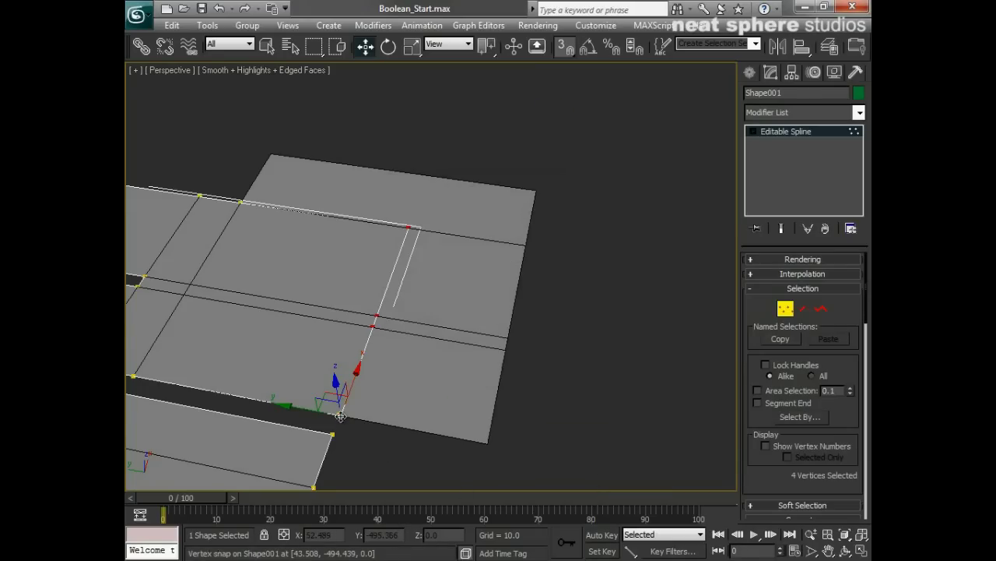
Step: Snap the four selected spline vertices to the plane's far end edge, and the two side vertices to its outer side edge
{"action": "left_click_drag", "start_coordinate": [340, 417], "coordinate": [489, 442]}
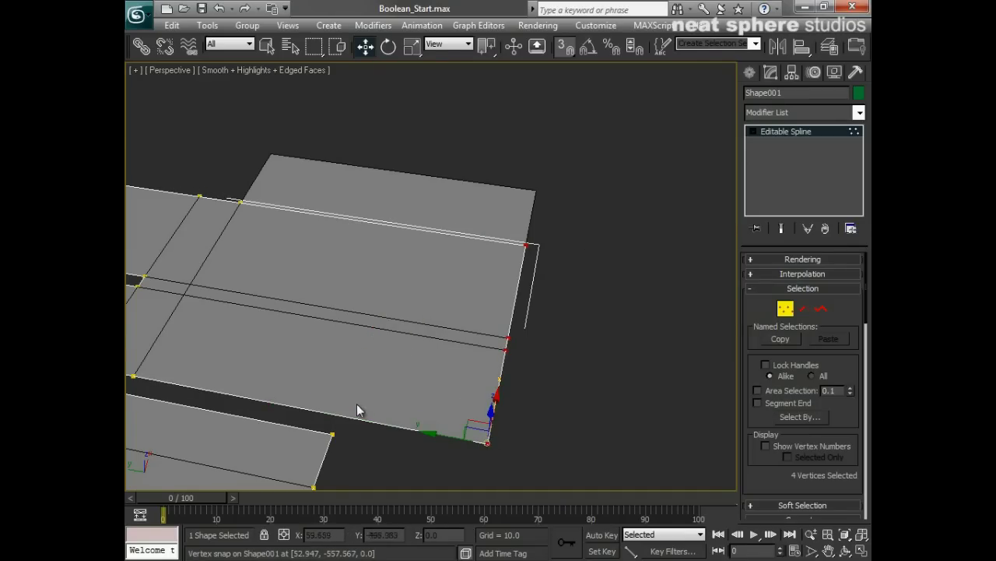
{"action": "middle_click_drag", "start_coordinate": [580, 420], "coordinate": [470, 420], "text": "alt"}
{"action": "middle_click_drag", "start_coordinate": [597, 348], "coordinate": [307, 456]}
{"action": "left_click", "coordinate": [430, 300]}
{"action": "left_click_drag", "start_coordinate": [452, 368], "coordinate": [408, 440]}
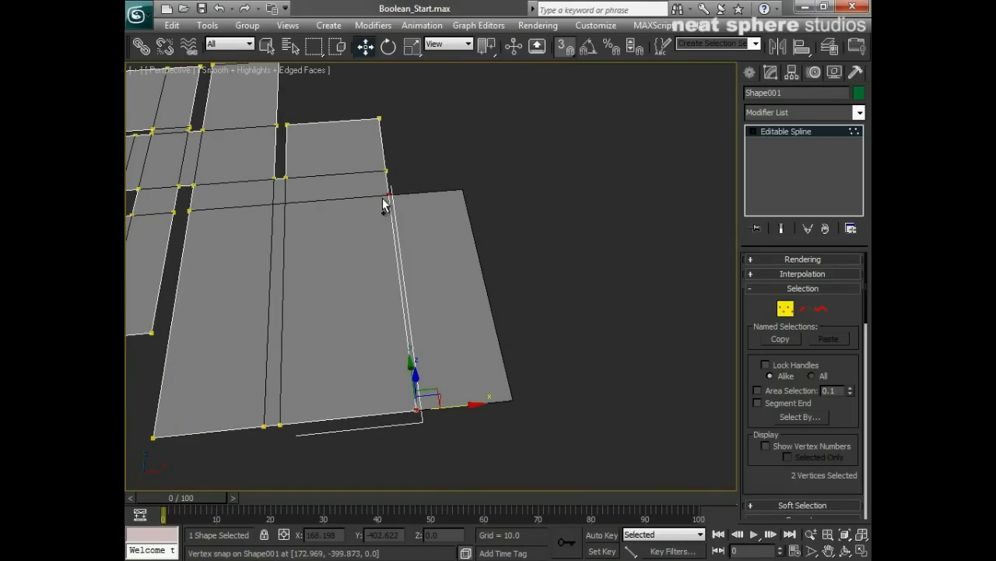
{"action": "left_click_drag", "start_coordinate": [417, 414], "coordinate": [516, 403]}
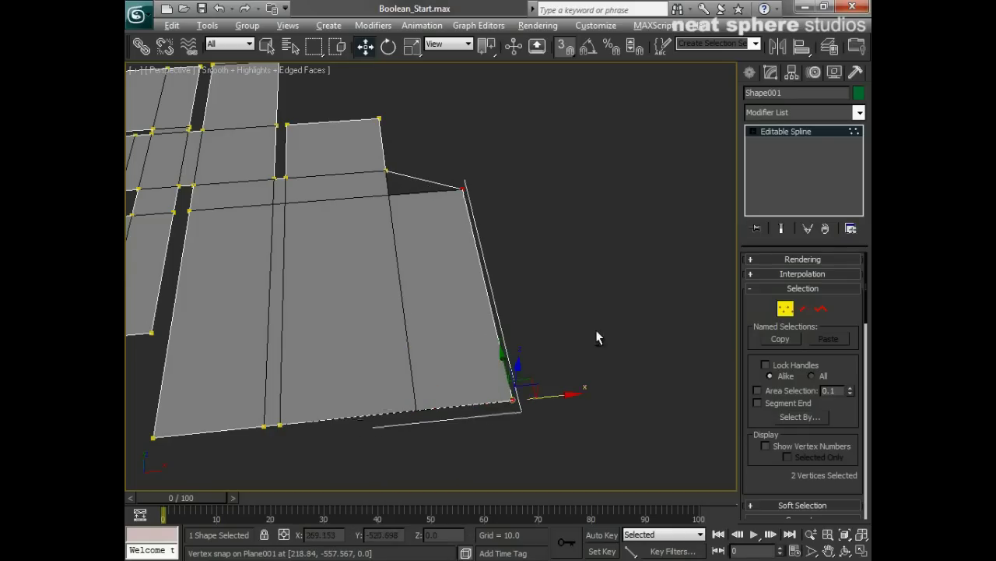
Step: Refine the spline with a new vertex midway along the diagonal segment crossing the plane's inner corner
{"action": "middle_click_drag", "start_coordinate": [600, 330], "coordinate": [174, 341], "text": "alt"}
{"action": "key", "text": "alt+z"}
{"action": "left_click_drag", "start_coordinate": [412, 380], "coordinate": [424, 334]}
{"action": "key", "text": "w"}
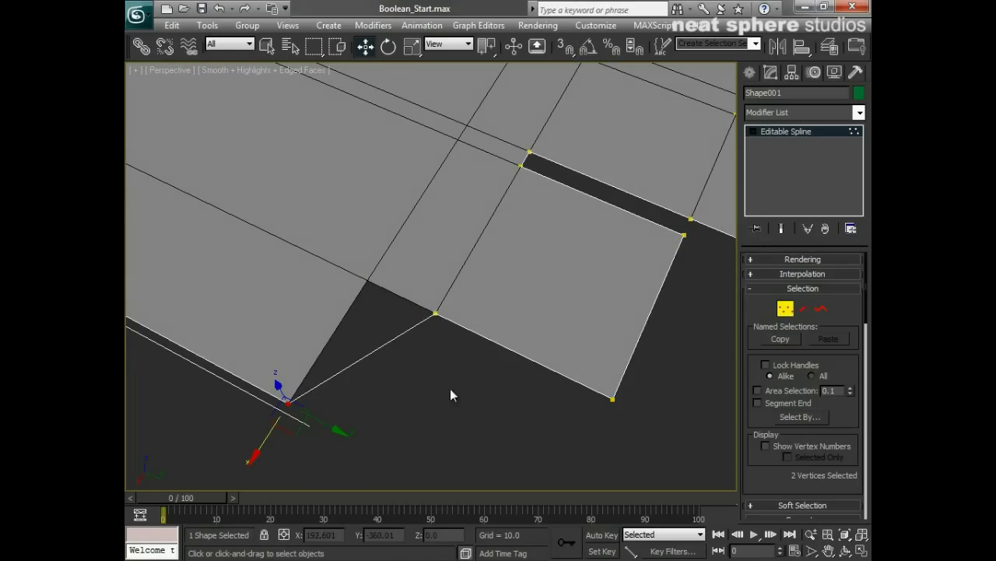
{"action": "scroll", "coordinate": [746, 394], "scroll_direction": "down", "scroll_amount": 3}
{"action": "scroll", "coordinate": [746, 394], "scroll_direction": "down", "scroll_amount": 3}
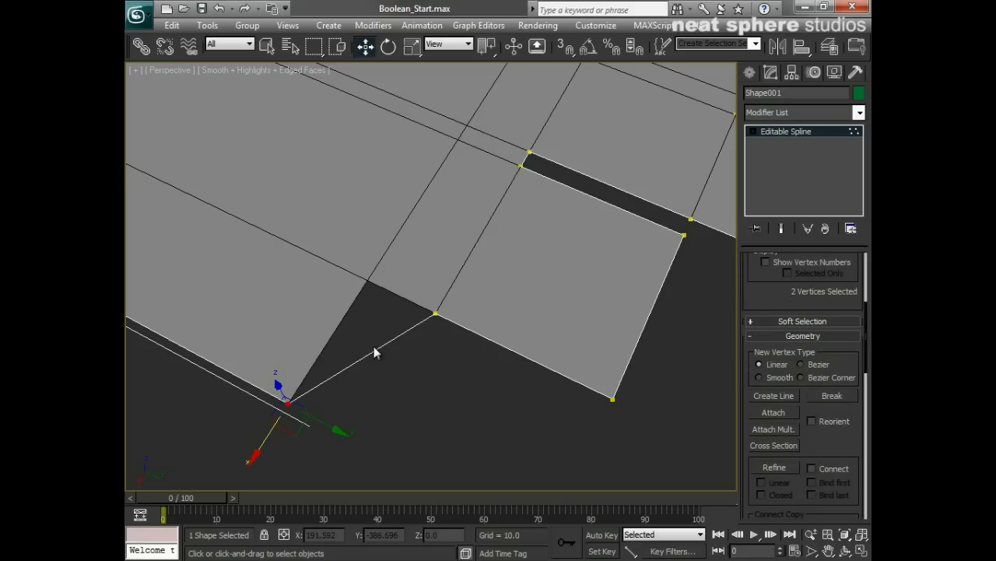
{"action": "left_click", "coordinate": [775, 469]}
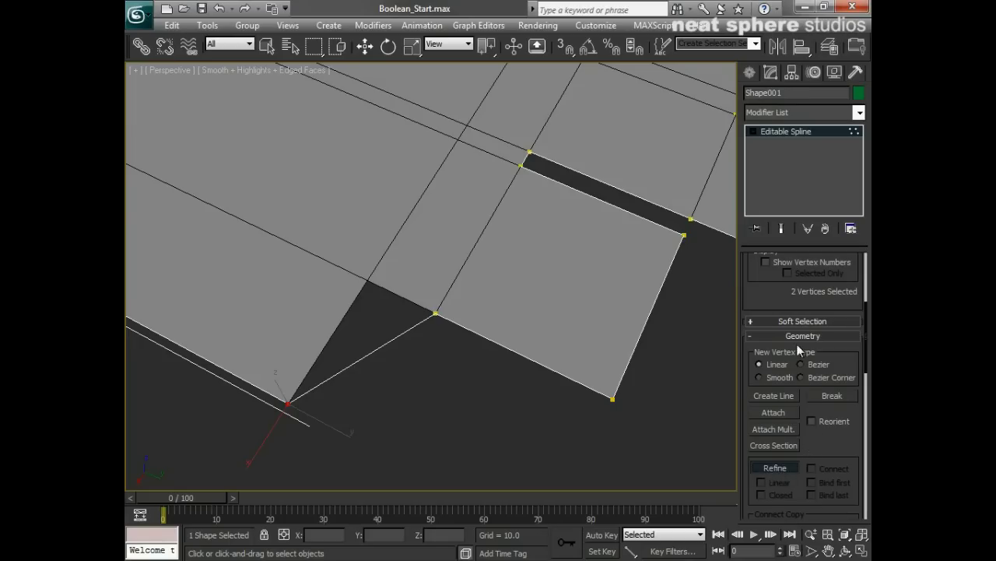
{"action": "left_click", "coordinate": [372, 356]}
{"action": "key", "text": "w"}
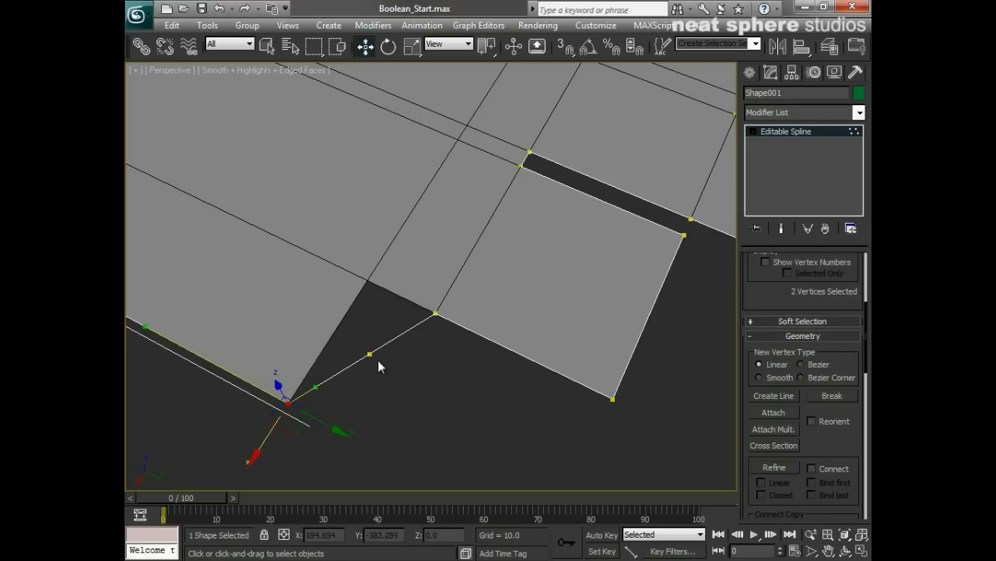
Step: Snap the newly inserted spline vertex onto the plane's inner corner
{"action": "key", "text": "alt+z"}
{"action": "left_click_drag", "start_coordinate": [382, 347], "coordinate": [343, 407]}
{"action": "middle_click_drag", "start_coordinate": [456, 426], "coordinate": [507, 386], "text": "alt"}
{"action": "right_click", "coordinate": [402, 413]}
{"action": "left_click", "coordinate": [383, 408]}
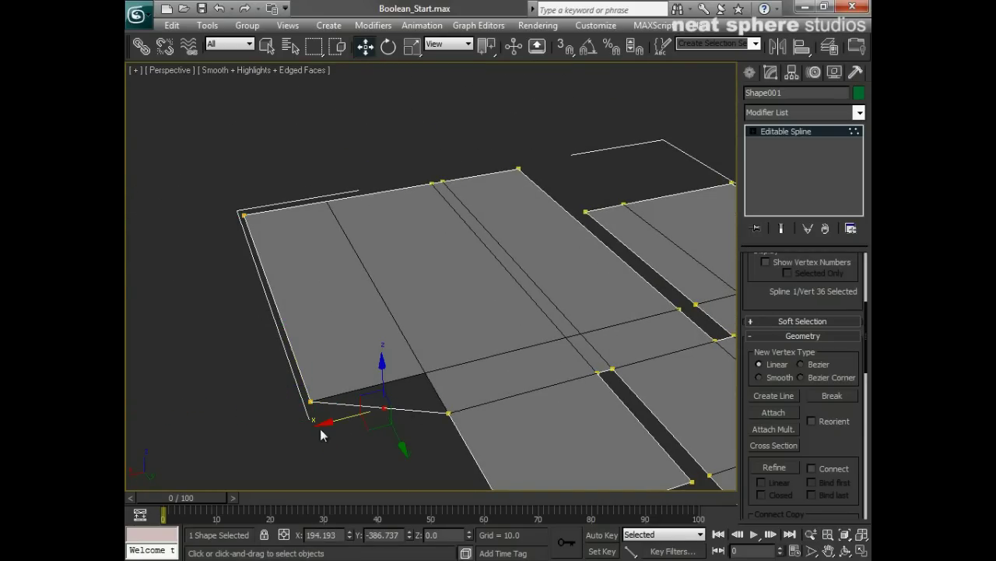
{"action": "left_click_drag", "start_coordinate": [289, 417], "coordinate": [321, 394]}
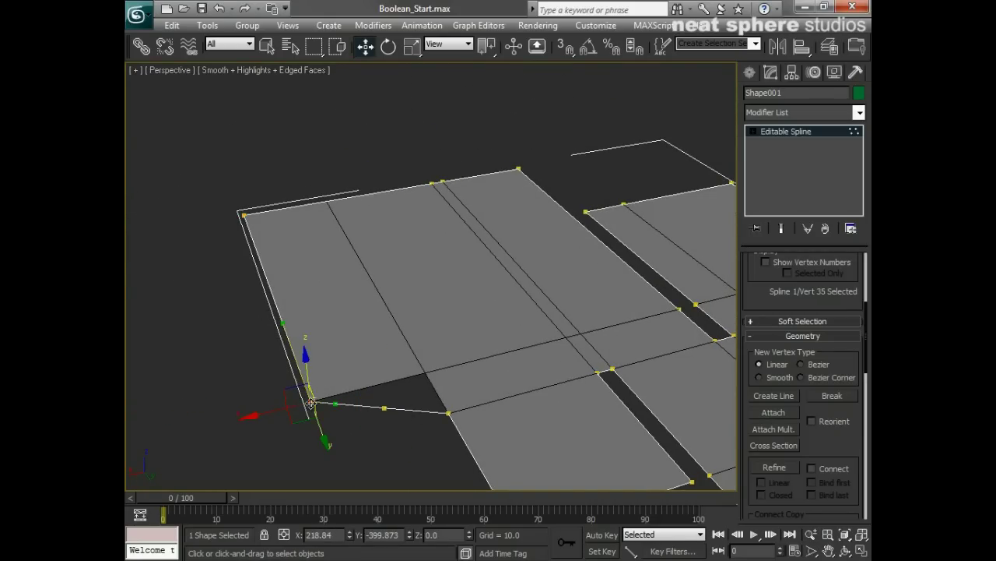
{"action": "left_click_drag", "start_coordinate": [468, 399], "coordinate": [426, 440]}
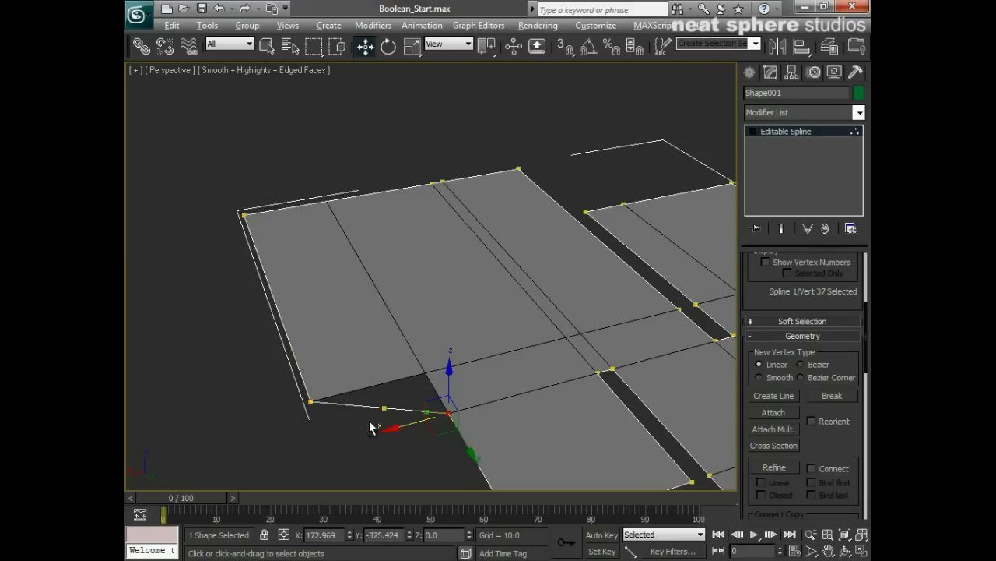
{"action": "middle_click_drag", "start_coordinate": [369, 427], "coordinate": [409, 404], "text": "alt"}
{"action": "left_click_drag", "start_coordinate": [391, 394], "coordinate": [385, 360]}
{"action": "key", "text": "s"}
Step: Select the two spline vertices on either side of the inner corner vertex, where the segments curve
{"action": "middle_click_drag", "start_coordinate": [407, 420], "coordinate": [414, 334]}
{"action": "key", "text": "alt+z"}
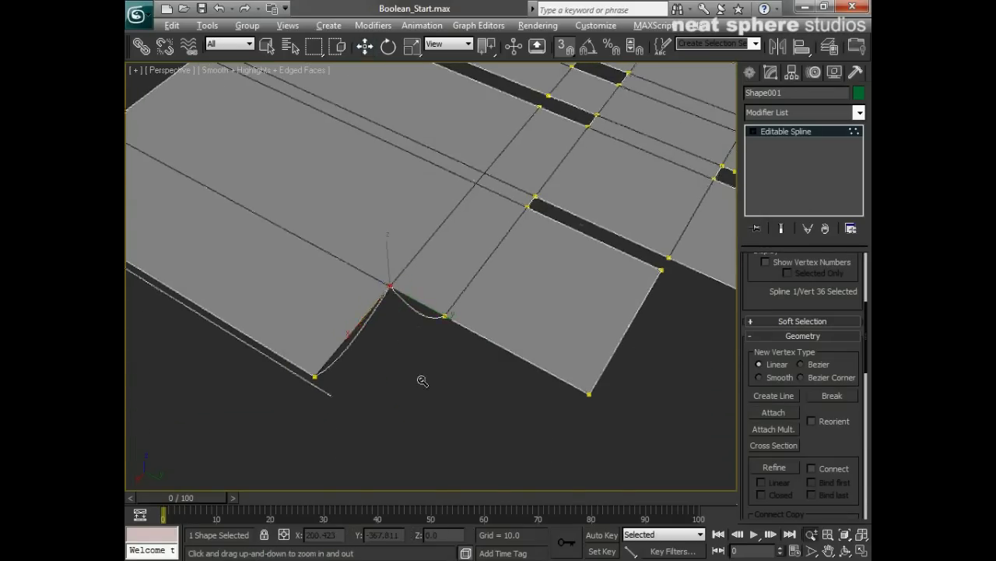
{"action": "left_click_drag", "start_coordinate": [417, 384], "coordinate": [417, 350]}
{"action": "key", "text": "s"}
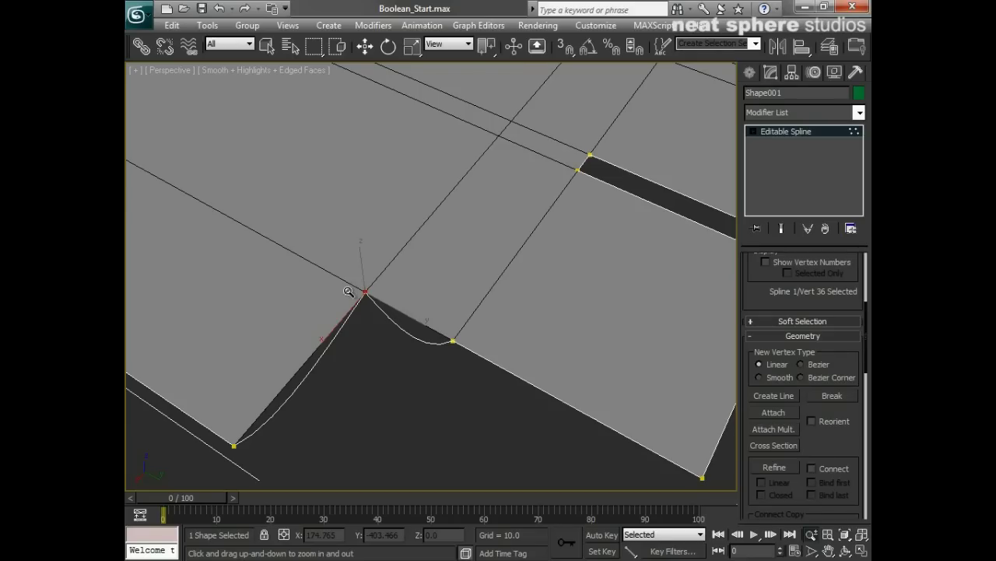
{"action": "key", "text": "w"}
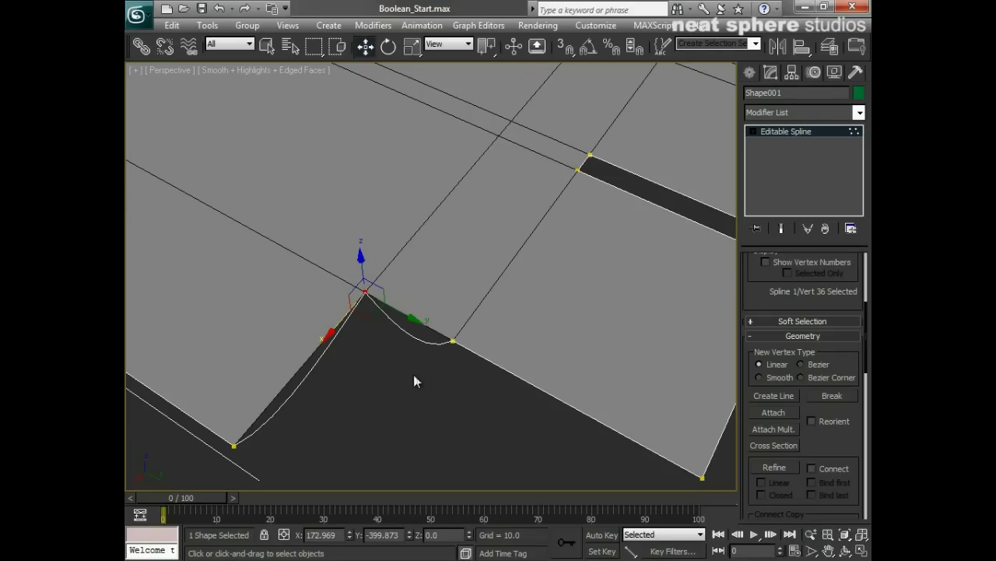
{"action": "left_click_drag", "start_coordinate": [481, 335], "coordinate": [223, 475]}
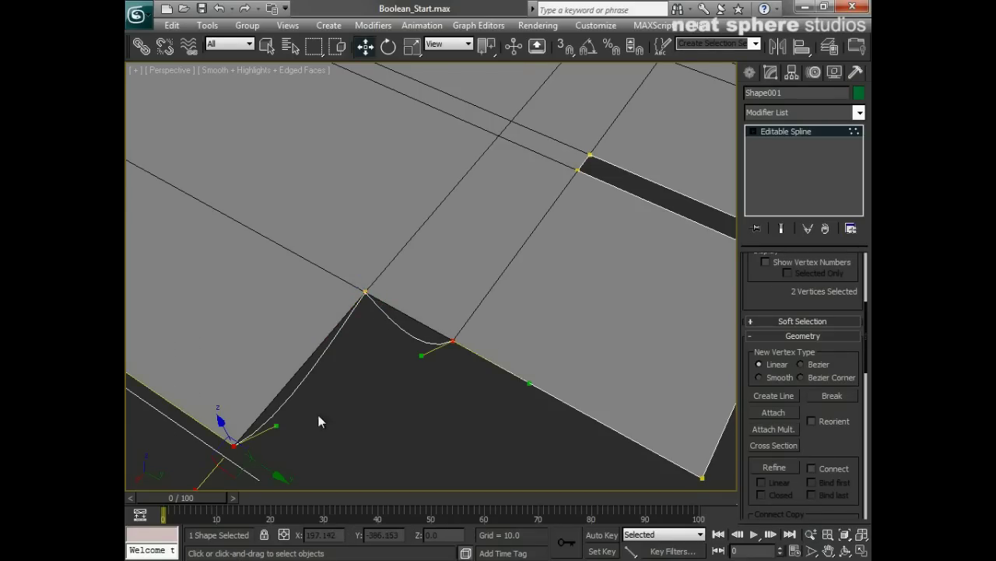
{"action": "middle_click_drag", "start_coordinate": [460, 372], "coordinate": [408, 383], "text": "alt"}
{"action": "left_click", "coordinate": [467, 389]}
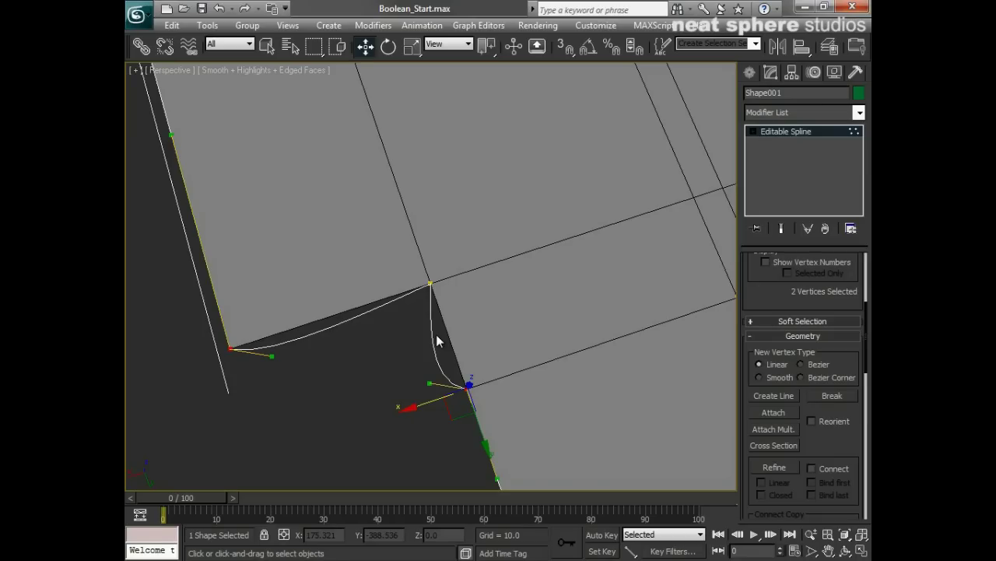
{"action": "middle_click_drag", "start_coordinate": [396, 352], "coordinate": [406, 311], "text": "alt"}
{"action": "left_click", "coordinate": [227, 384]}
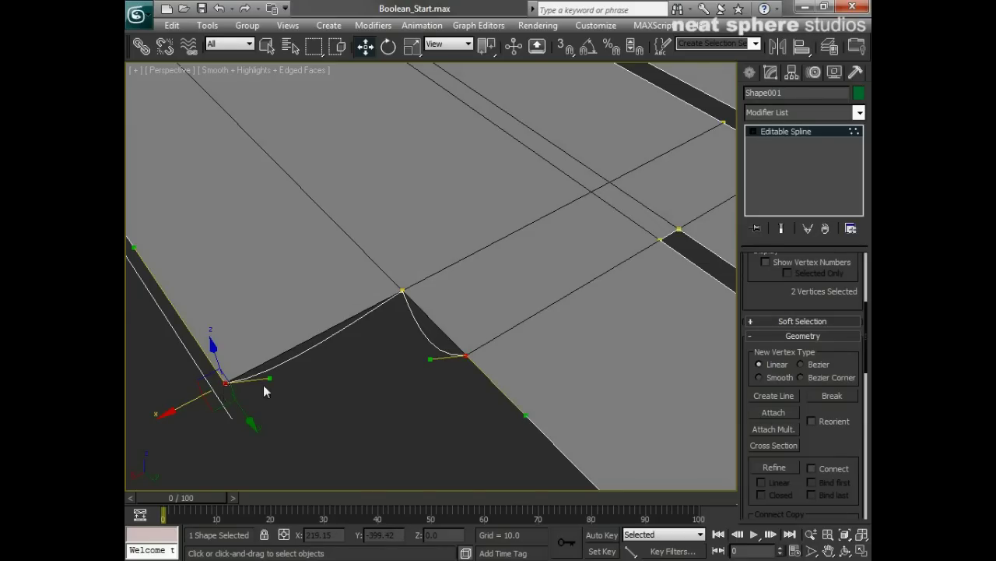
{"action": "right_click", "coordinate": [264, 390]}
{"action": "left_click", "coordinate": [333, 356]}
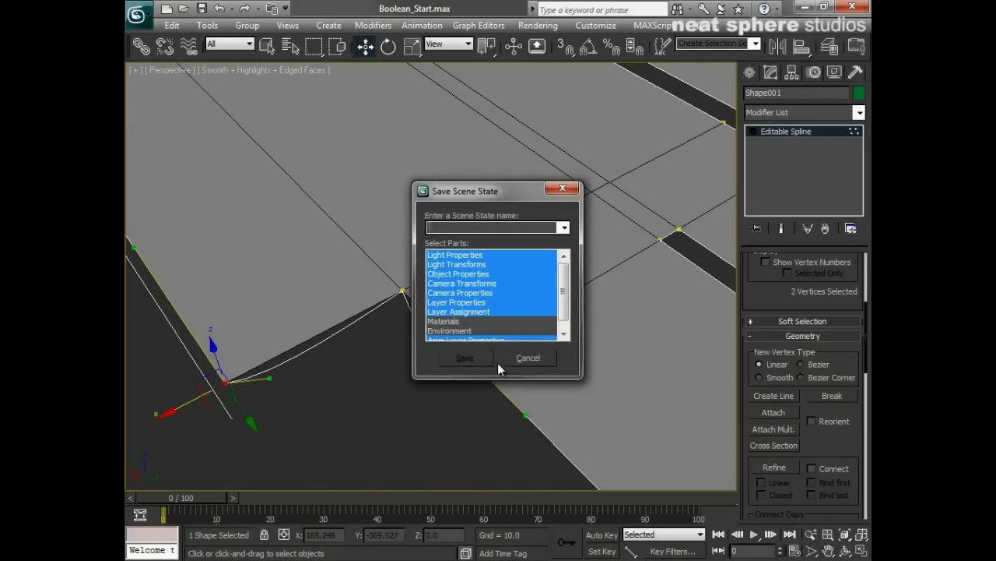
{"action": "left_click", "coordinate": [528, 357]}
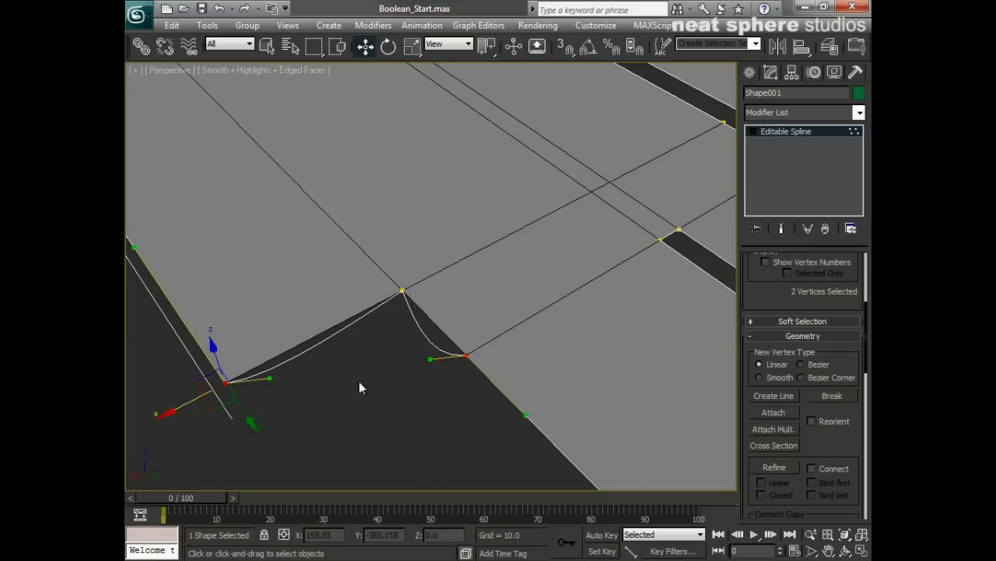
Step: Convert the two selected spline vertices beside the plane's inner corner to Corner type, and deselect them
{"action": "middle_click_drag", "start_coordinate": [346, 411], "coordinate": [499, 357]}
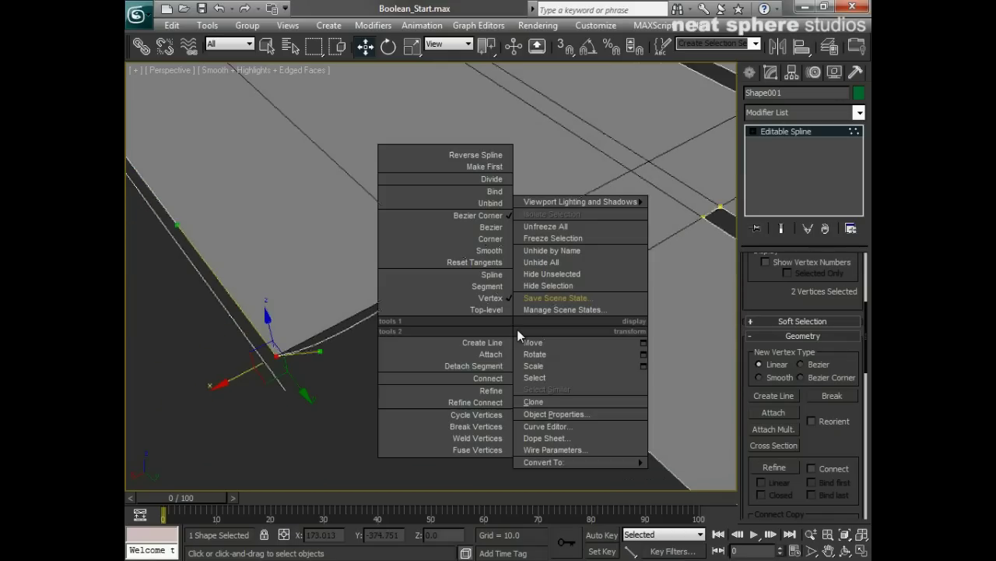
{"action": "left_click", "coordinate": [489, 240]}
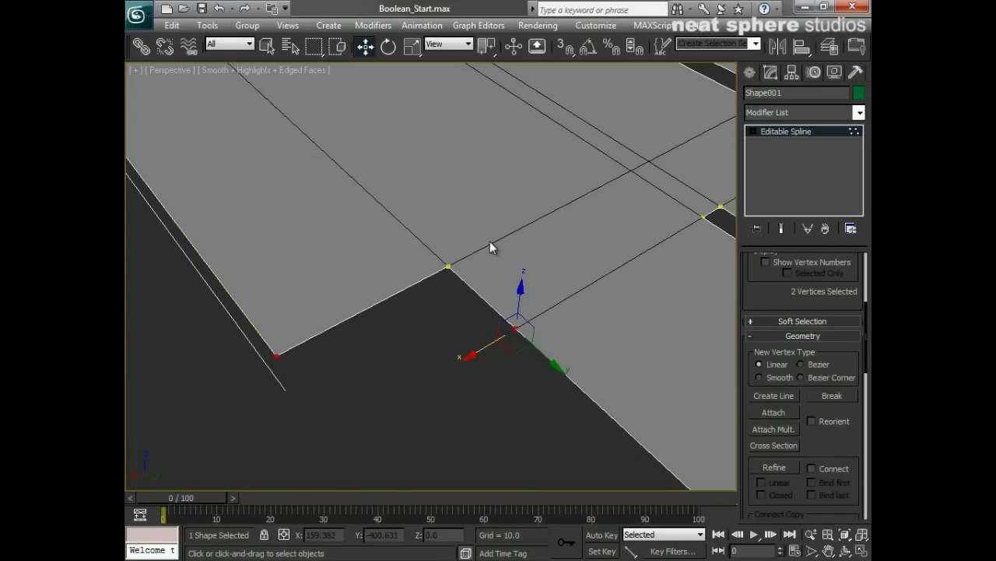
{"action": "left_click", "coordinate": [497, 401]}
Step: Examine the reshaped outline around the whole floor plan, and leave vertex editing
{"action": "middle_click_drag", "start_coordinate": [379, 389], "coordinate": [415, 378], "text": "alt"}
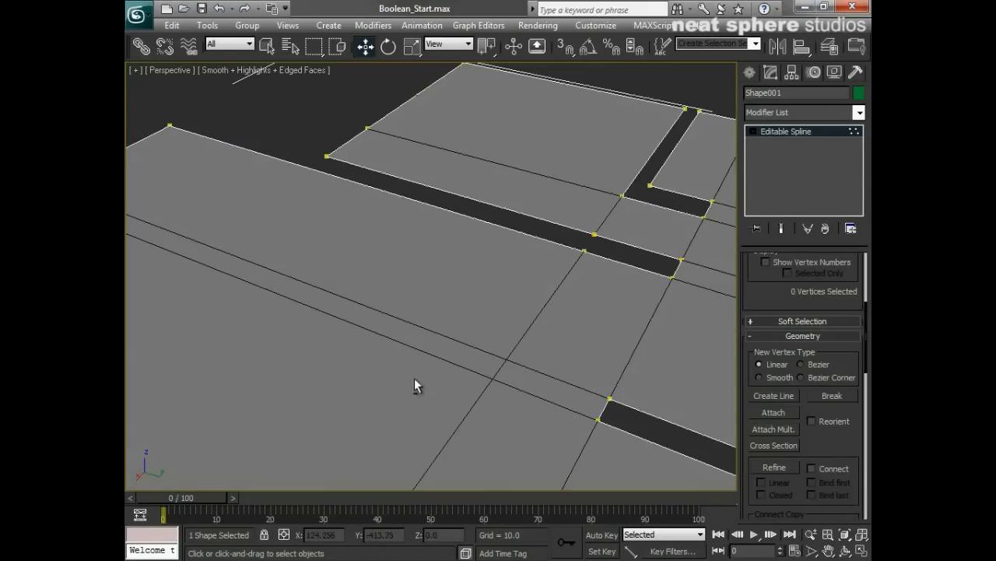
{"action": "middle_click_drag", "start_coordinate": [471, 329], "coordinate": [415, 445], "text": "ctrl+alt"}
{"action": "left_click_drag", "start_coordinate": [415, 444], "coordinate": [315, 405]}
{"action": "key", "text": "w"}
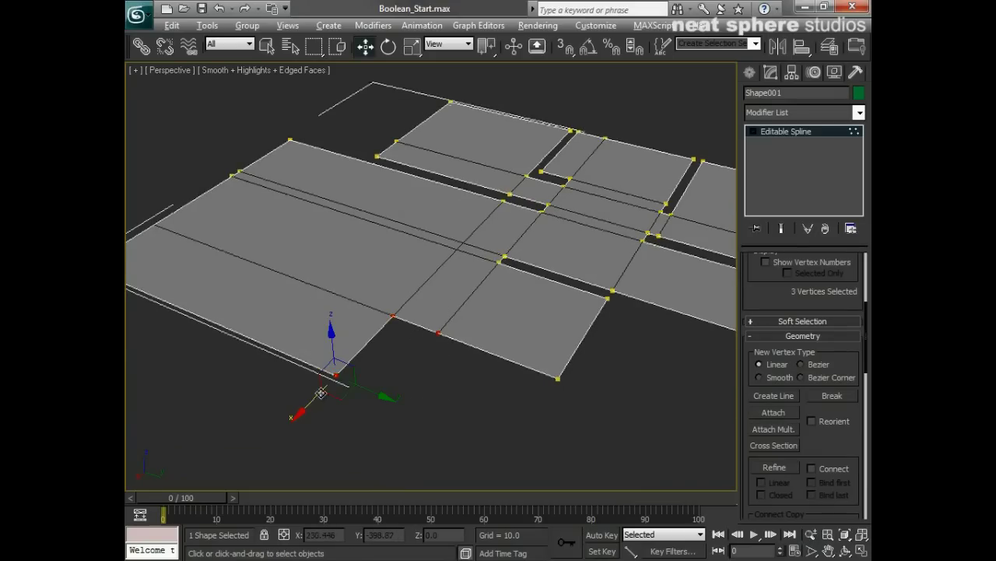
{"action": "middle_click_drag", "start_coordinate": [321, 394], "coordinate": [442, 393], "text": "alt"}
{"action": "key", "text": "alt+z"}
{"action": "left_click_drag", "start_coordinate": [463, 307], "coordinate": [423, 367]}
{"action": "middle_click_drag", "start_coordinate": [423, 367], "coordinate": [502, 377]}
{"action": "left_click", "coordinate": [773, 133]}
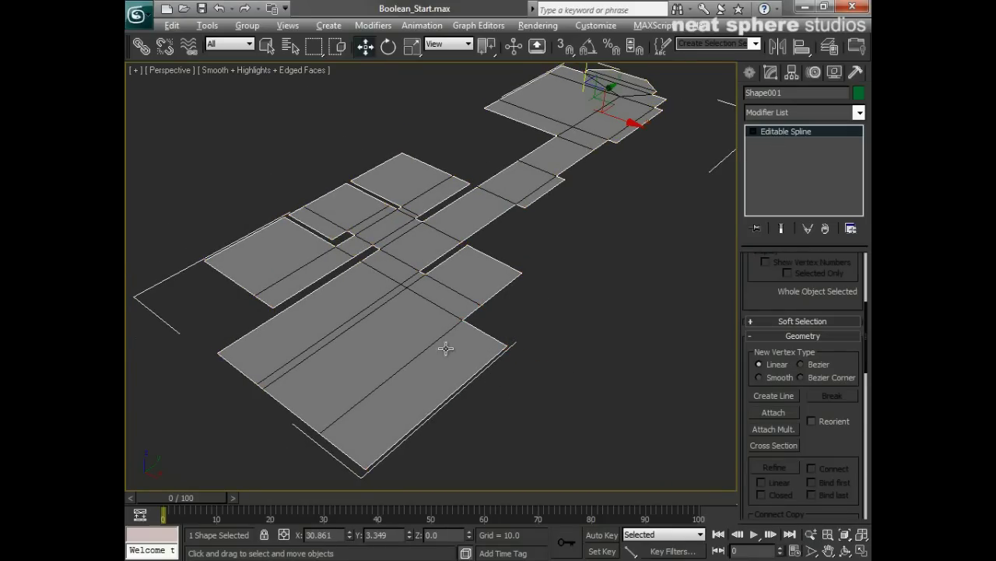
{"action": "mouse_move", "coordinate": [422, 348]}
{"action": "middle_mouse_down", "text": "alt"}
{"action": "mouse_move", "coordinate": [462, 356]}
{"action": "mouse_move", "coordinate": [425, 350]}
{"action": "middle_mouse_up", "text": "alt"}
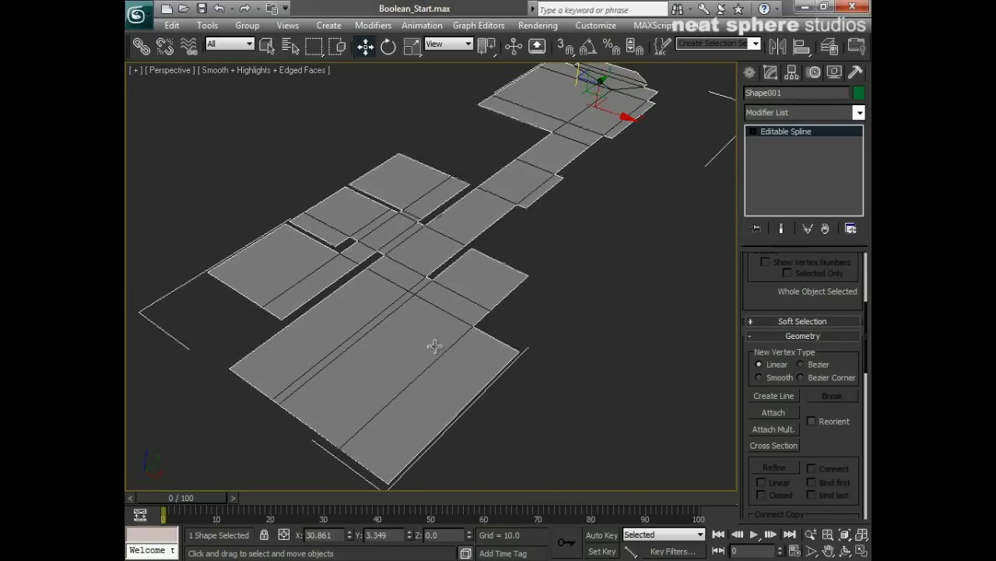
{"action": "middle_click_drag", "start_coordinate": [559, 293], "coordinate": [548, 327], "text": "ctrl+alt"}
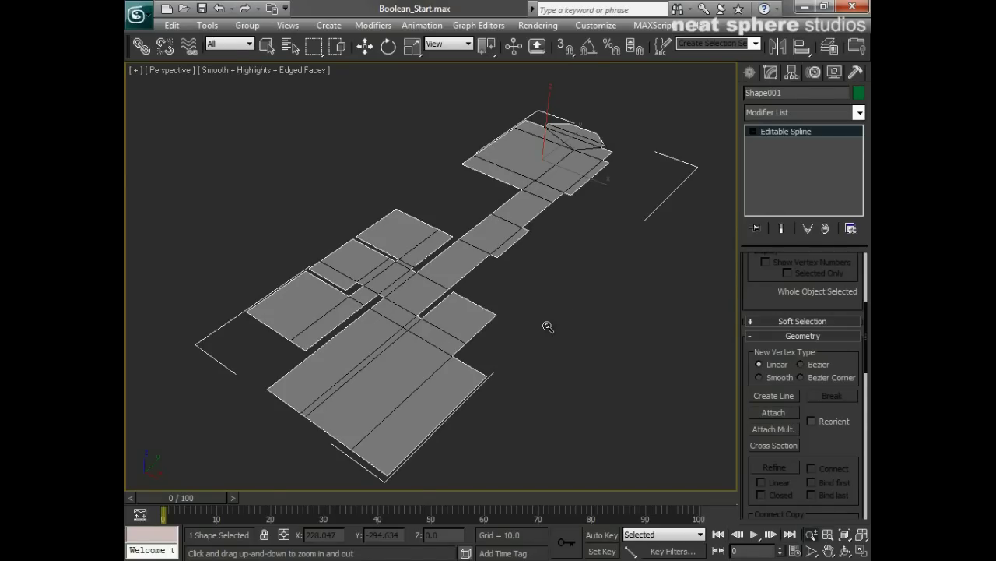
Step: Select the entire closed outline at the Spline sub-object level
{"action": "left_click", "coordinate": [752, 132]}
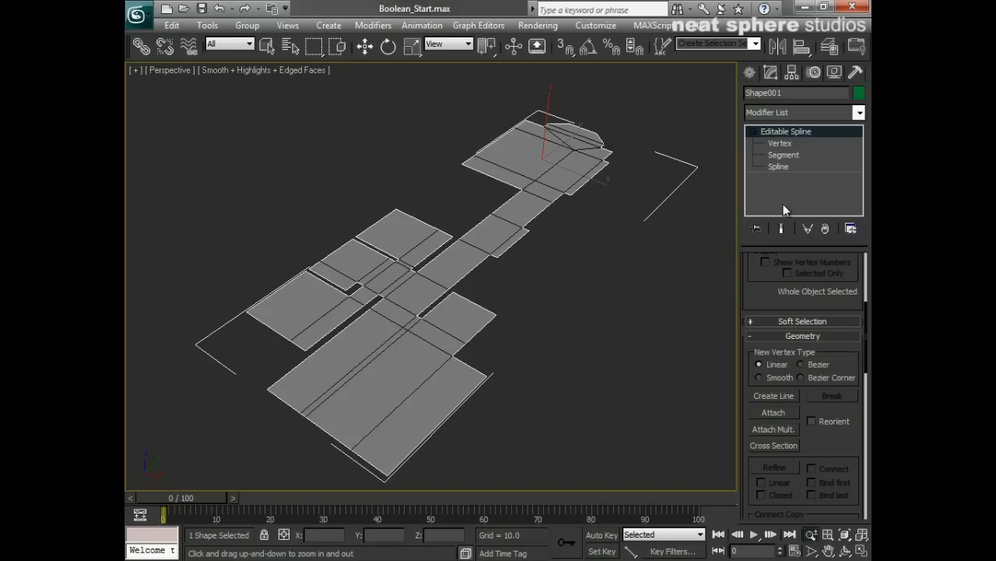
{"action": "key", "text": "3"}
{"action": "left_click", "coordinate": [438, 423]}
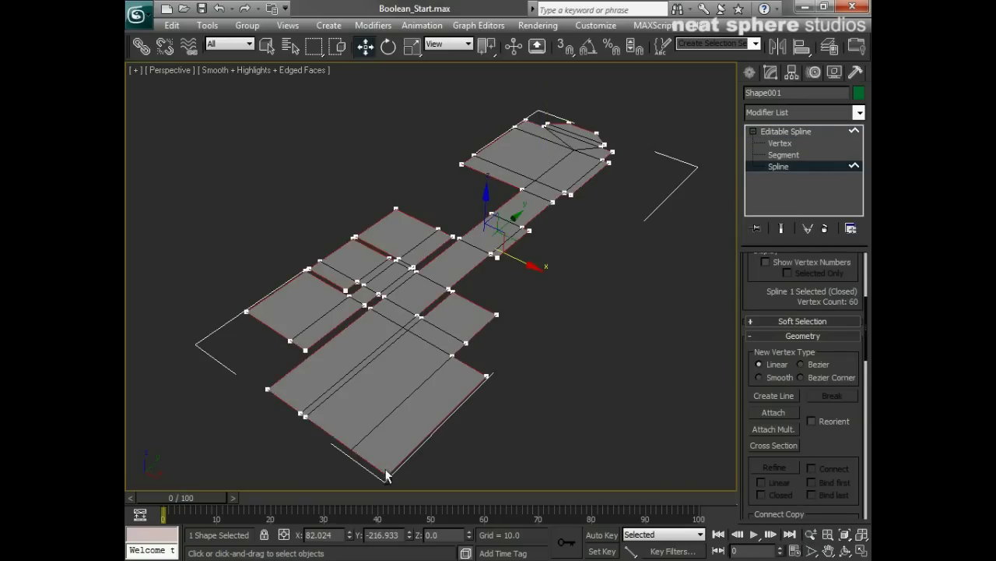
{"action": "middle_click_drag", "start_coordinate": [334, 411], "coordinate": [340, 367], "text": "alt"}
{"action": "key", "text": "alt+z"}
{"action": "left_click_drag", "start_coordinate": [507, 402], "coordinate": [507, 362]}
{"action": "middle_click_drag", "start_coordinate": [503, 403], "coordinate": [544, 314]}
Step: Outline the selected spline outward by about -2.14 to give the walls thickness
{"action": "scroll", "coordinate": [820, 442], "scroll_direction": "down", "scroll_amount": 5}
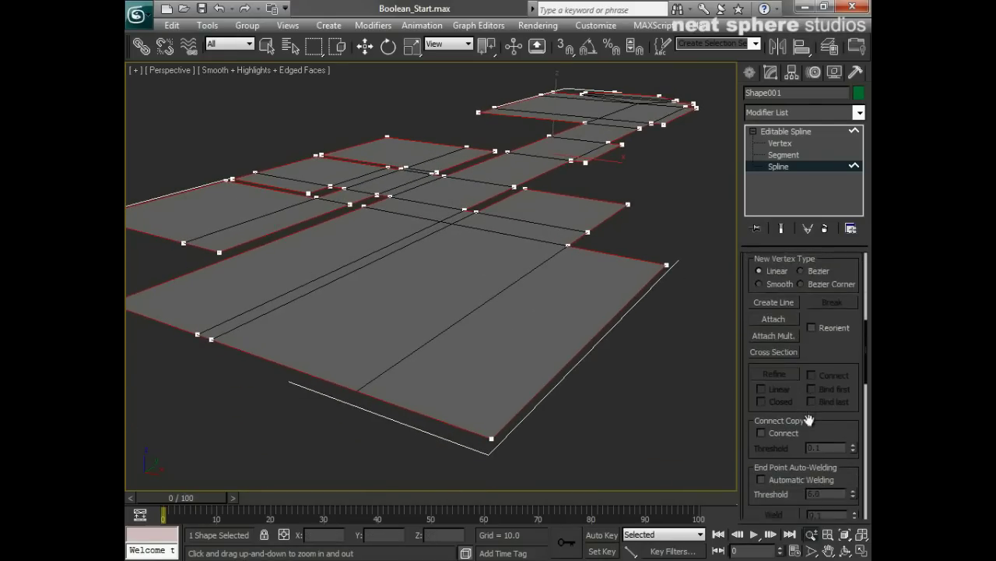
{"action": "scroll", "coordinate": [804, 374], "scroll_direction": "down", "scroll_amount": 3}
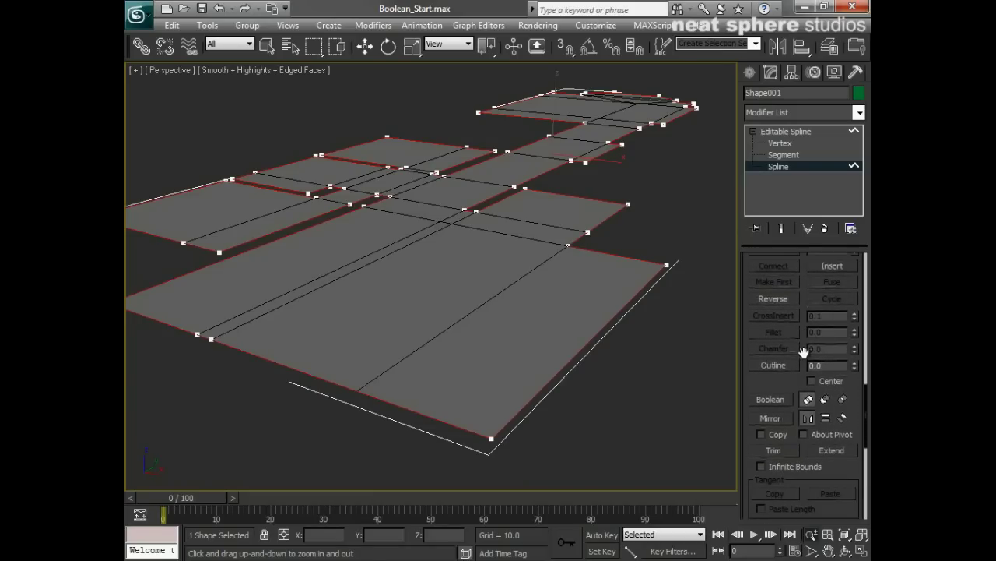
{"action": "left_click", "coordinate": [766, 366]}
{"action": "middle_click_drag", "start_coordinate": [422, 317], "coordinate": [456, 362], "text": "alt"}
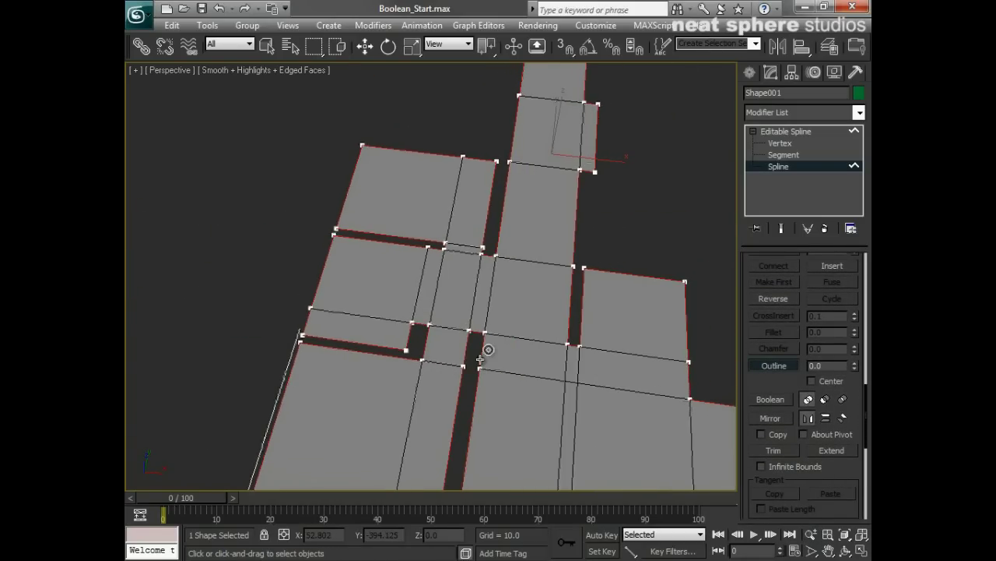
{"action": "left_click_drag", "start_coordinate": [480, 358], "coordinate": [466, 364]}
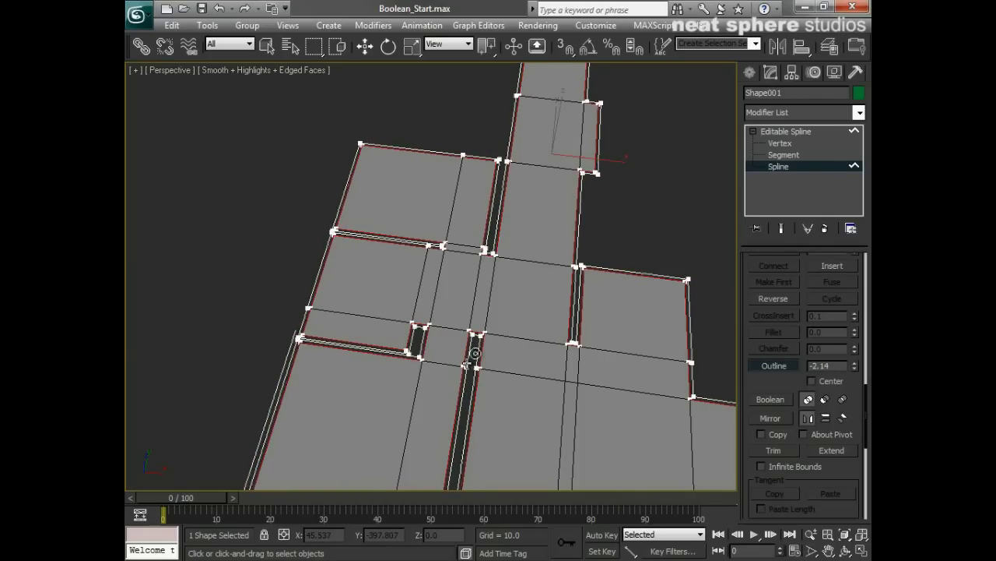
Step: Inspect the doubled outline in the narrow gaps between rooms and around the rest of the floor plan
{"action": "key", "text": "alt+z"}
{"action": "left_click_drag", "start_coordinate": [379, 427], "coordinate": [417, 345]}
{"action": "middle_click_drag", "start_coordinate": [407, 402], "coordinate": [602, 178]}
{"action": "left_click_drag", "start_coordinate": [413, 277], "coordinate": [429, 220]}
{"action": "middle_click_drag", "start_coordinate": [446, 289], "coordinate": [400, 336]}
{"action": "scroll", "coordinate": [399, 336], "scroll_direction": "down", "scroll_amount": 8}
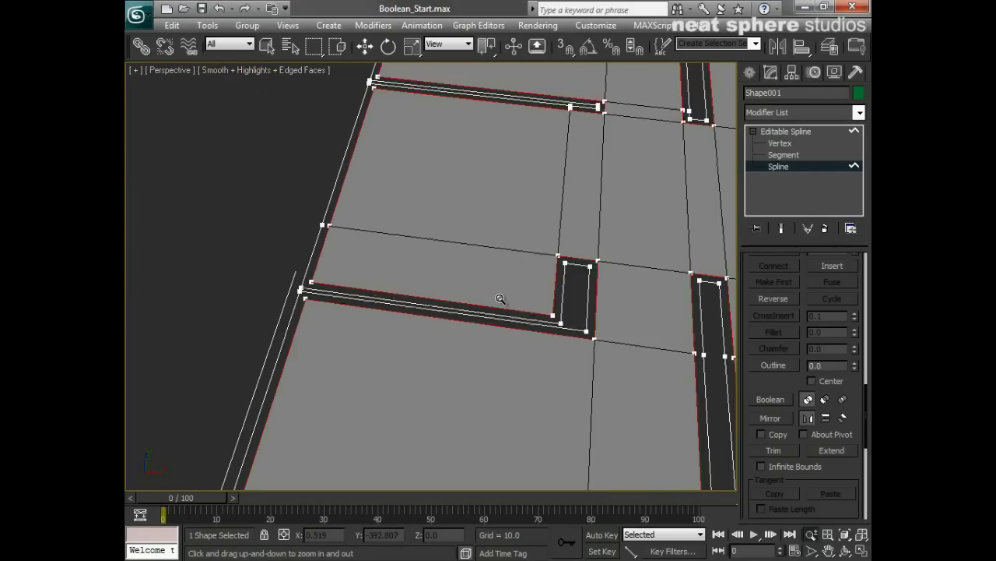
{"action": "middle_click_drag", "start_coordinate": [347, 356], "coordinate": [248, 389]}
{"action": "left_click_drag", "start_coordinate": [381, 387], "coordinate": [408, 400]}
{"action": "middle_click_drag", "start_coordinate": [409, 401], "coordinate": [444, 274], "text": "ctrl+alt"}
{"action": "middle_click_drag", "start_coordinate": [299, 289], "coordinate": [870, 293]}
{"action": "middle_click_drag", "start_coordinate": [336, 341], "coordinate": [426, 302], "text": "ctrl+alt"}
{"action": "left_click_drag", "start_coordinate": [426, 302], "coordinate": [440, 377]}
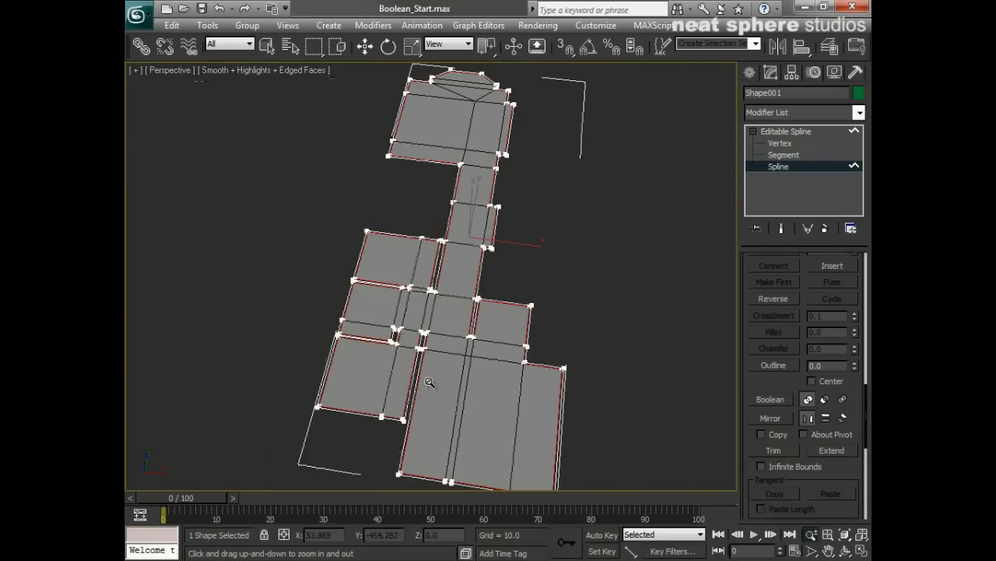
Step: Leave spline editing and apply an Extrude modifier to the doubled outline
{"action": "left_click", "coordinate": [779, 165]}
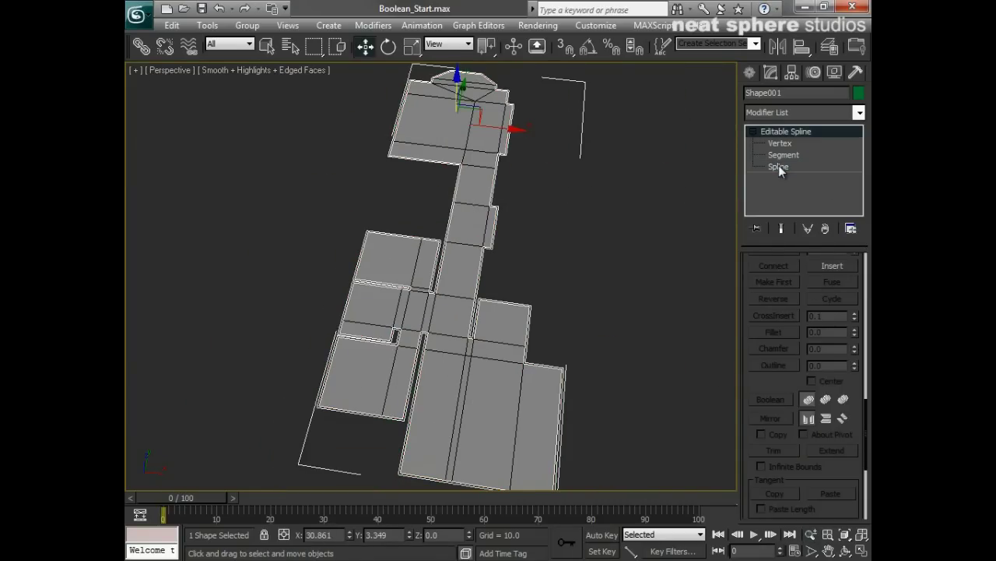
{"action": "middle_click_drag", "start_coordinate": [648, 360], "coordinate": [356, 320], "text": "alt"}
{"action": "middle_click_drag", "start_coordinate": [489, 335], "coordinate": [500, 295], "text": "ctrl+alt"}
{"action": "left_click_drag", "start_coordinate": [500, 295], "coordinate": [518, 340]}
{"action": "middle_click_drag", "start_coordinate": [518, 340], "coordinate": [489, 328]}
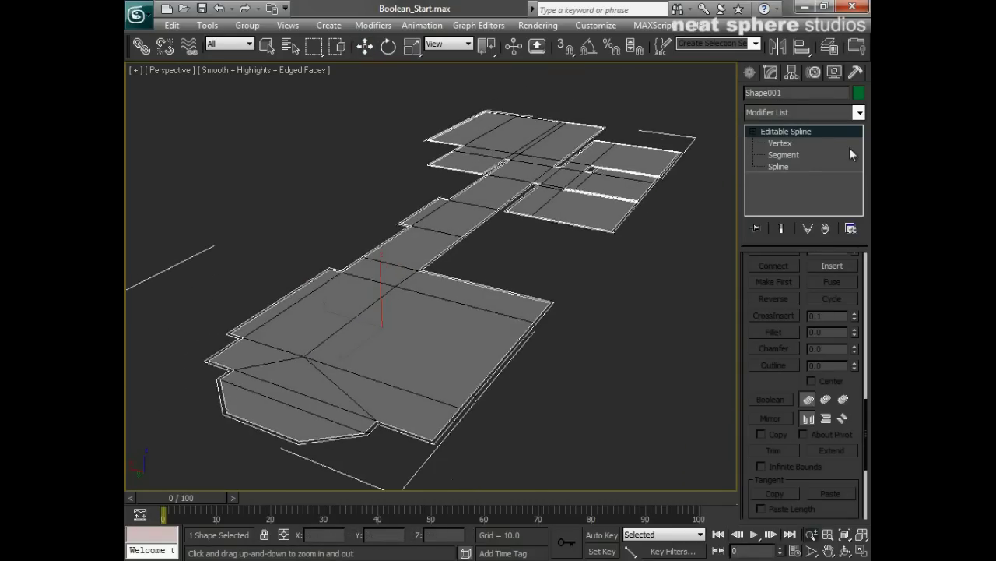
{"action": "left_click", "coordinate": [858, 112]}
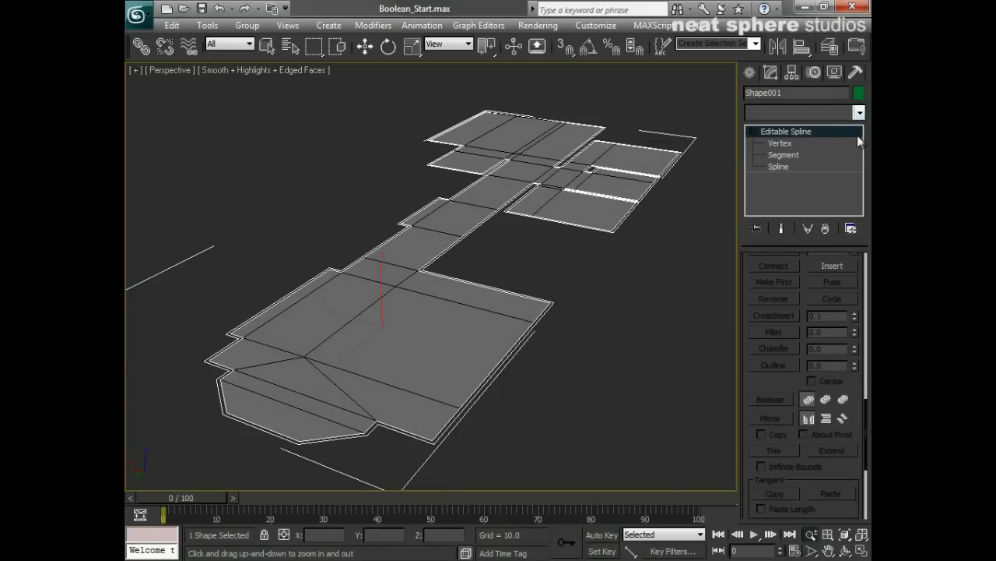
{"action": "left_click", "coordinate": [867, 145]}
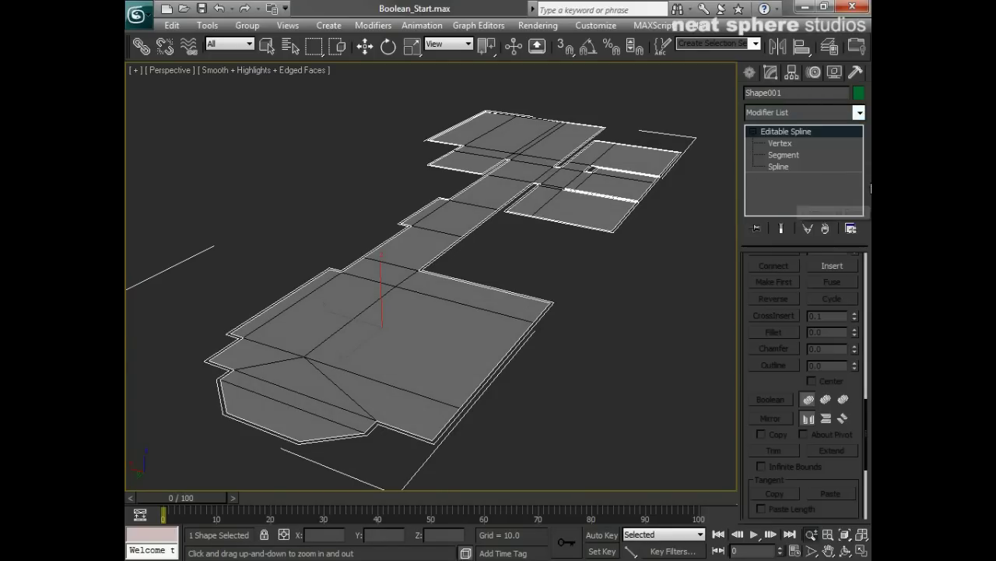
{"action": "left_click", "coordinate": [858, 113]}
{"action": "left_click_drag", "start_coordinate": [863, 159], "coordinate": [862, 210]}
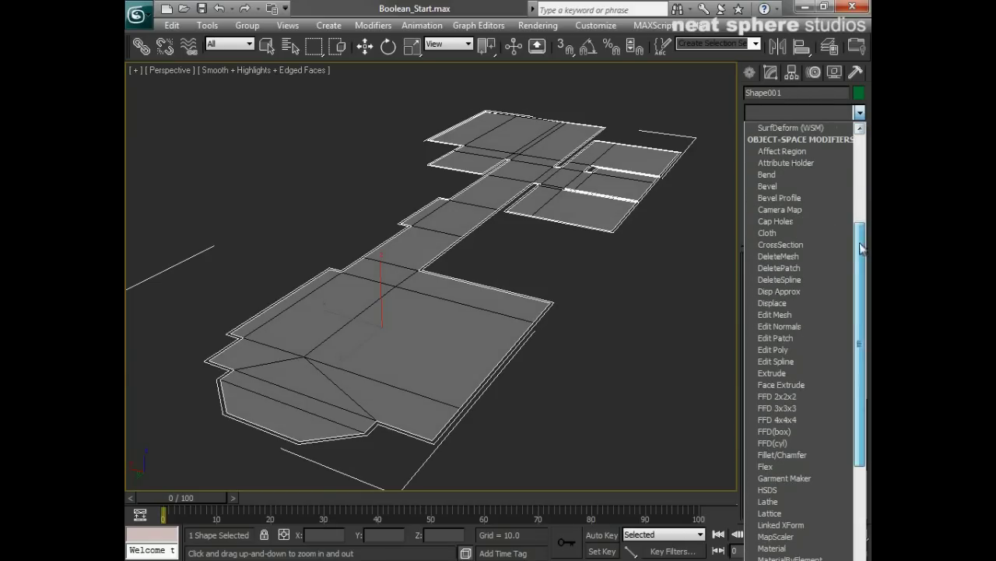
{"action": "left_click", "coordinate": [783, 380]}
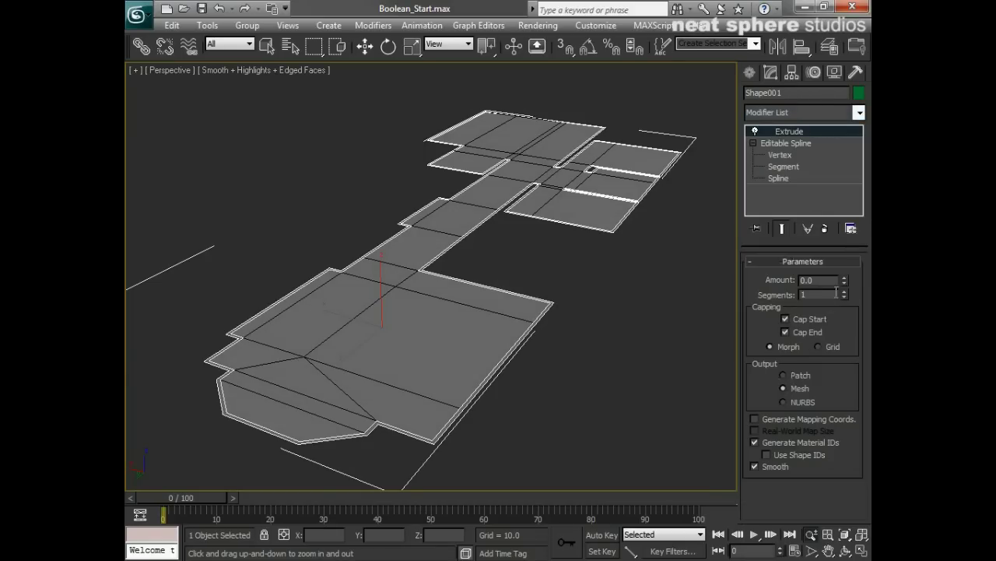
Step: Set the Extrude amount to 55 to raise the walls, and check them around the rooms
{"action": "left_click_drag", "start_coordinate": [846, 288], "coordinate": [846, 228]}
{"action": "scroll", "coordinate": [502, 348], "scroll_direction": "up", "scroll_amount": 3}
{"action": "middle_click_drag", "start_coordinate": [502, 346], "coordinate": [707, 329], "text": "alt"}
{"action": "middle_click_drag", "start_coordinate": [396, 334], "coordinate": [135, 357], "text": "alt"}
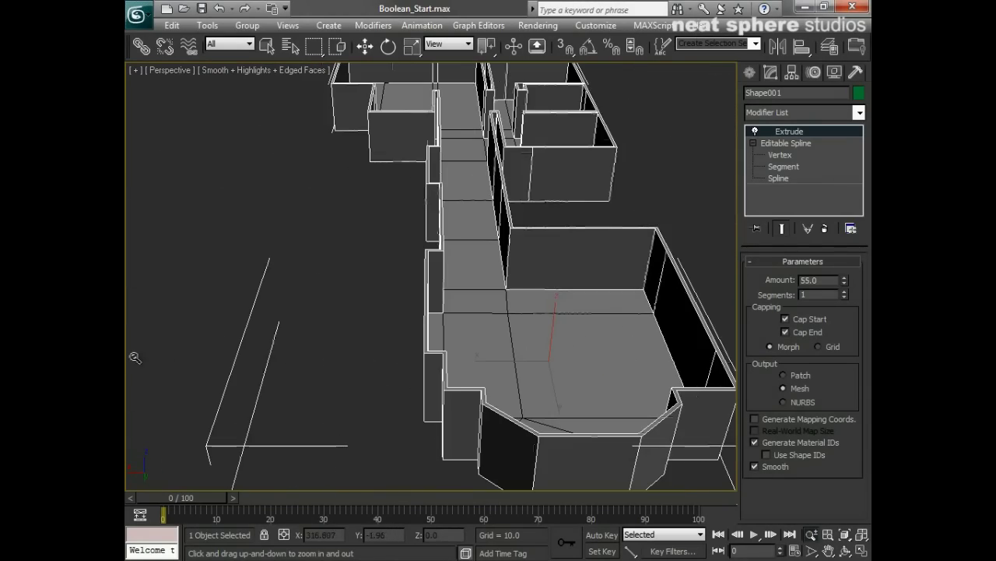
Step: Move the extruded walls along the X axis until they stand clear of the floor-plan plane
{"action": "left_click", "coordinate": [366, 49]}
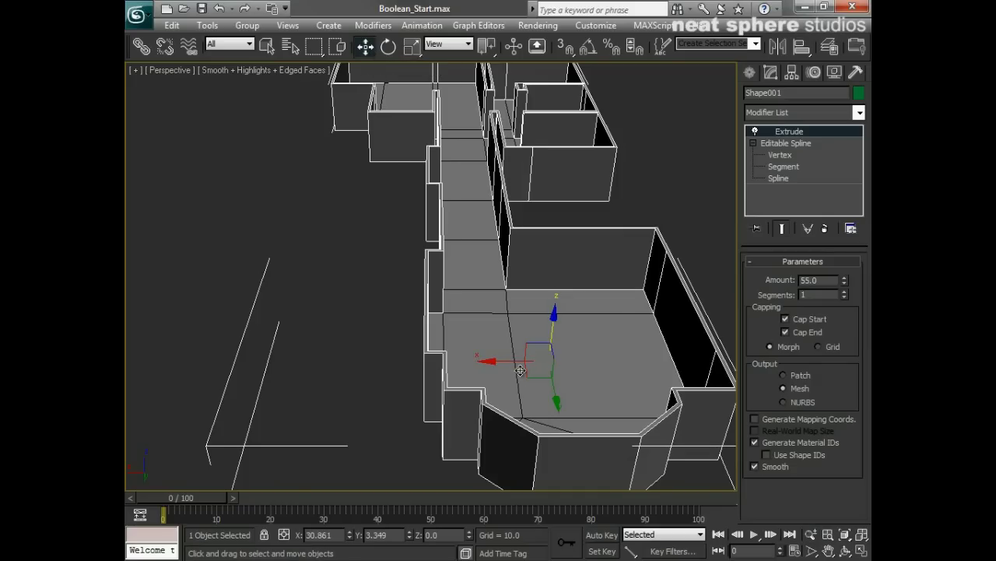
{"action": "left_click_drag", "start_coordinate": [514, 360], "coordinate": [78, 361]}
{"action": "middle_click_drag", "start_coordinate": [336, 316], "coordinate": [498, 249], "text": "alt"}
{"action": "left_click_drag", "start_coordinate": [444, 264], "coordinate": [413, 289]}
{"action": "middle_click_drag", "start_coordinate": [414, 289], "coordinate": [185, 264], "text": "alt"}
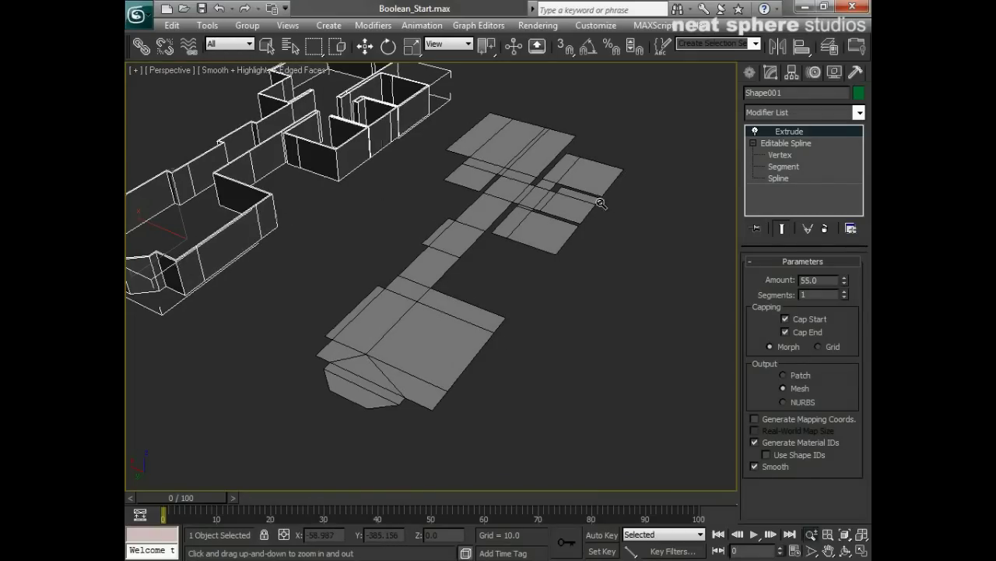
Step: Select the floor-plan plane, and start the Line spline tool with 3D snapping enabled
{"action": "right_click", "coordinate": [664, 256]}
{"action": "left_click", "coordinate": [565, 305]}
{"action": "left_click", "coordinate": [562, 230]}
{"action": "left_click", "coordinate": [748, 74]}
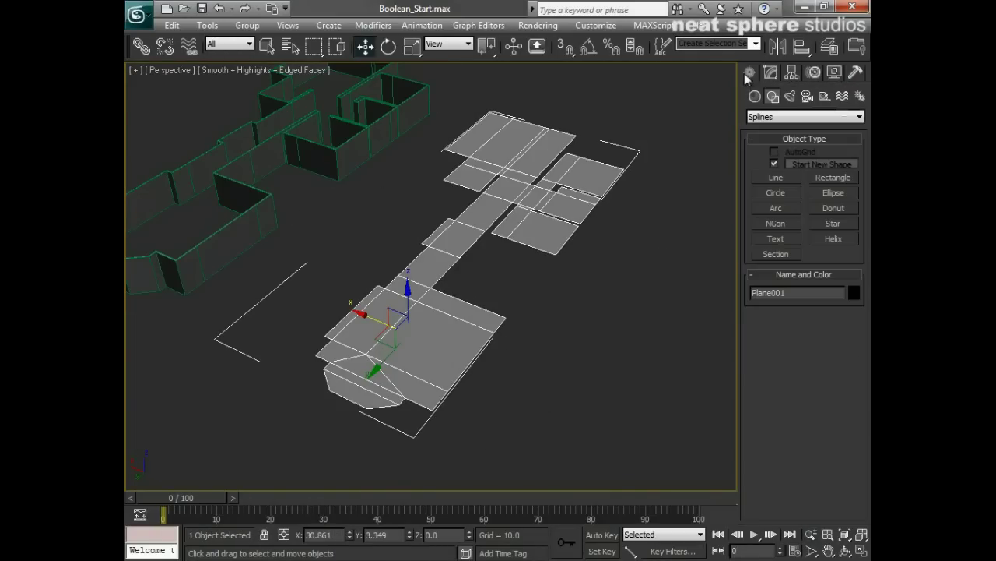
{"action": "left_click", "coordinate": [774, 179]}
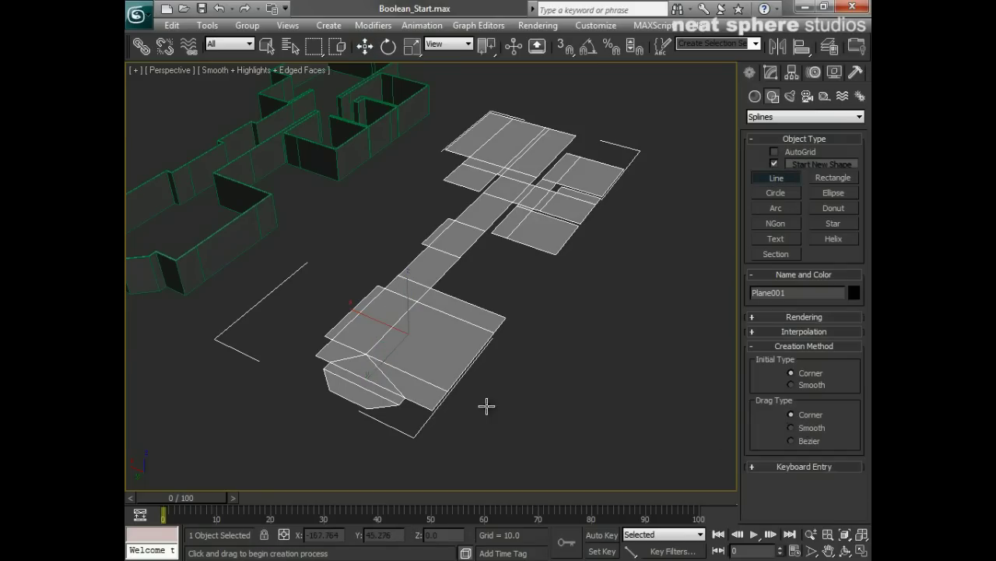
{"action": "middle_click_drag", "start_coordinate": [486, 405], "coordinate": [515, 385]}
{"action": "key", "text": "alt+z"}
{"action": "left_click_drag", "start_coordinate": [514, 387], "coordinate": [518, 368]}
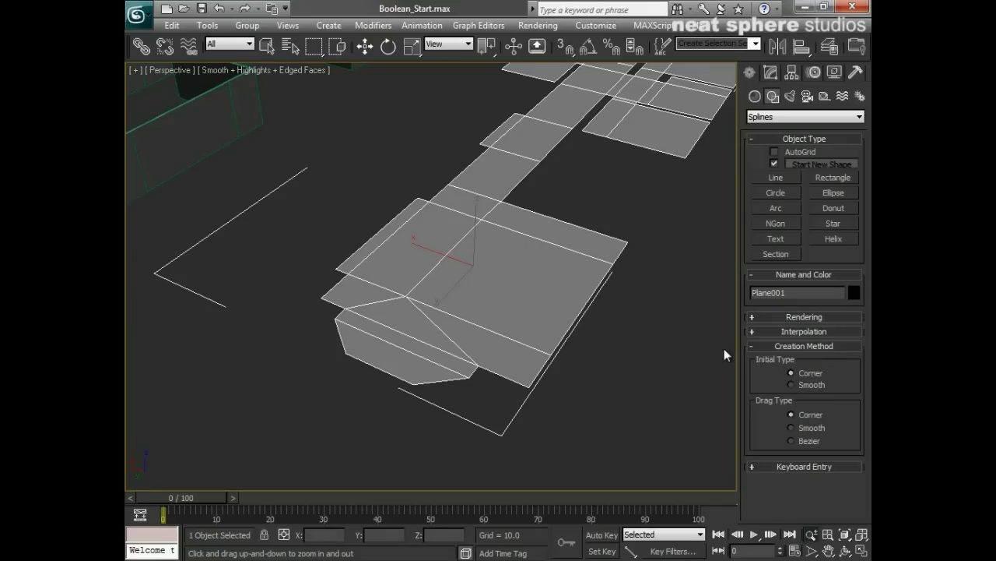
{"action": "middle_click_drag", "start_coordinate": [545, 435], "coordinate": [435, 476]}
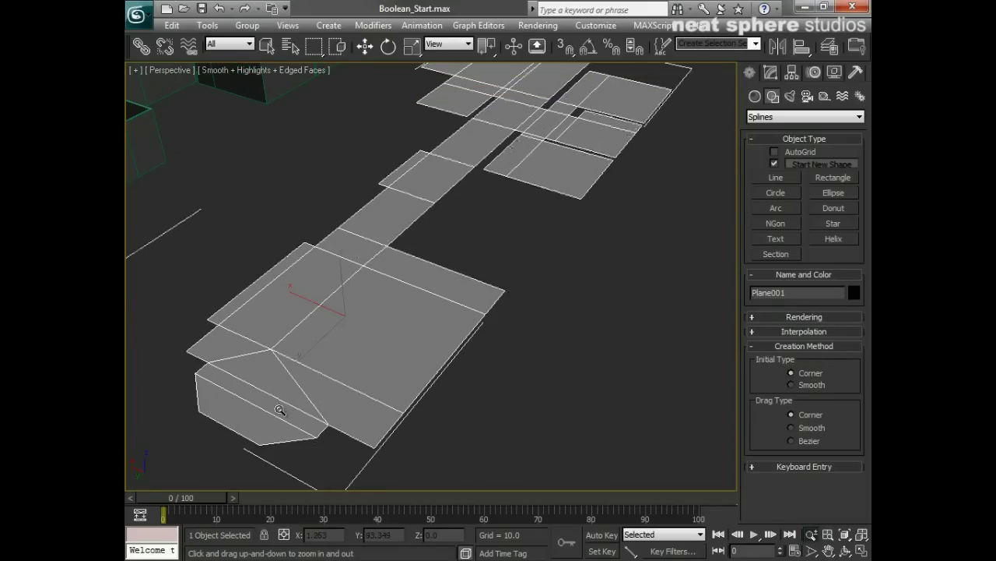
{"action": "right_click", "coordinate": [199, 372]}
{"action": "left_click", "coordinate": [564, 46]}
Step: Trace the angled bay at the plane's near end with a line snapped to its six boundary vertices
{"action": "left_click", "coordinate": [207, 362]}
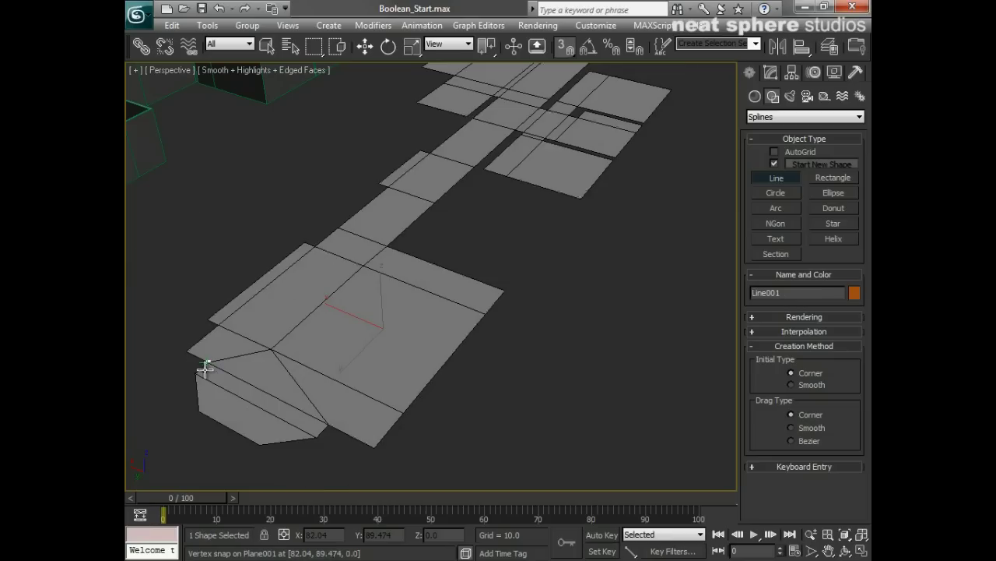
{"action": "left_click", "coordinate": [196, 373]}
{"action": "left_click", "coordinate": [199, 410]}
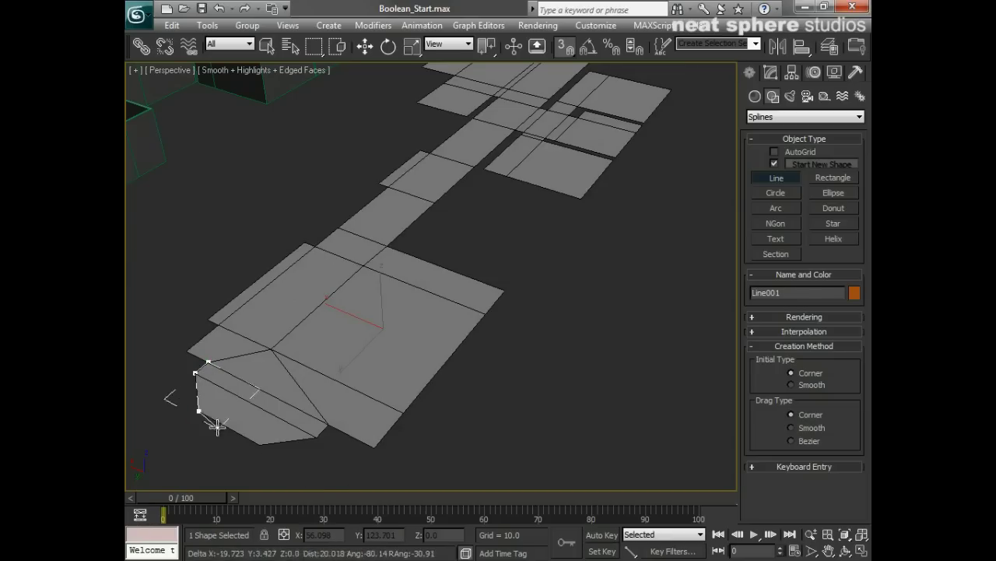
{"action": "left_click", "coordinate": [259, 444]}
{"action": "left_click", "coordinate": [317, 437]}
{"action": "left_click", "coordinate": [329, 425]}
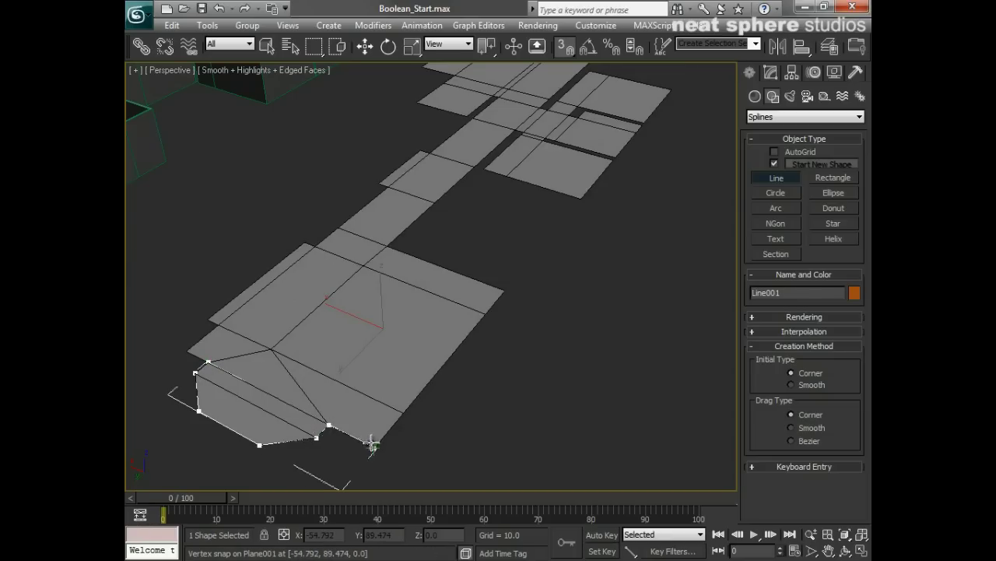
Step: Continue the line around the large room's corners, along the corridor and to the adjoining room's outer corner, and end it there
{"action": "left_click", "coordinate": [375, 448]}
{"action": "left_click", "coordinate": [506, 291]}
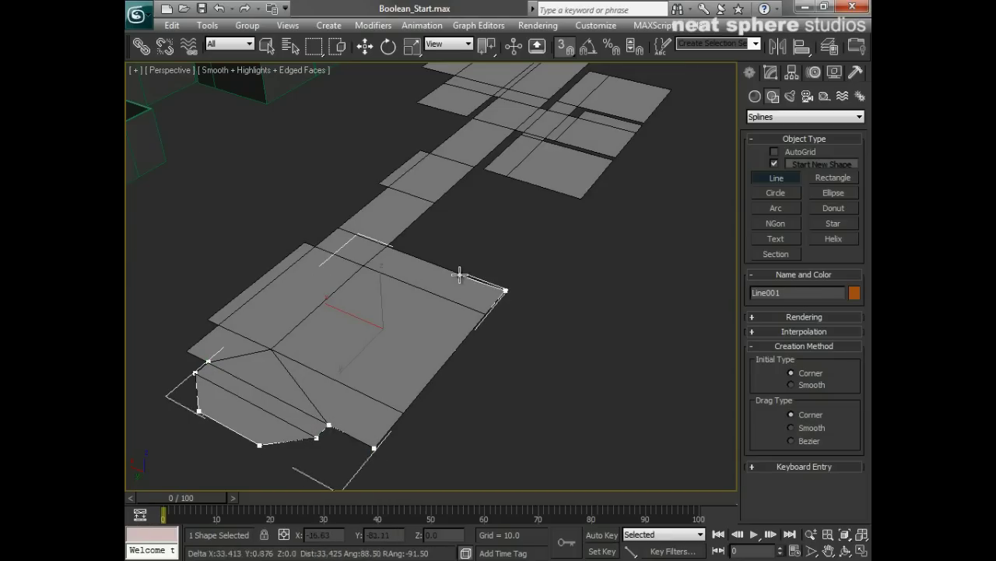
{"action": "left_click", "coordinate": [387, 245]}
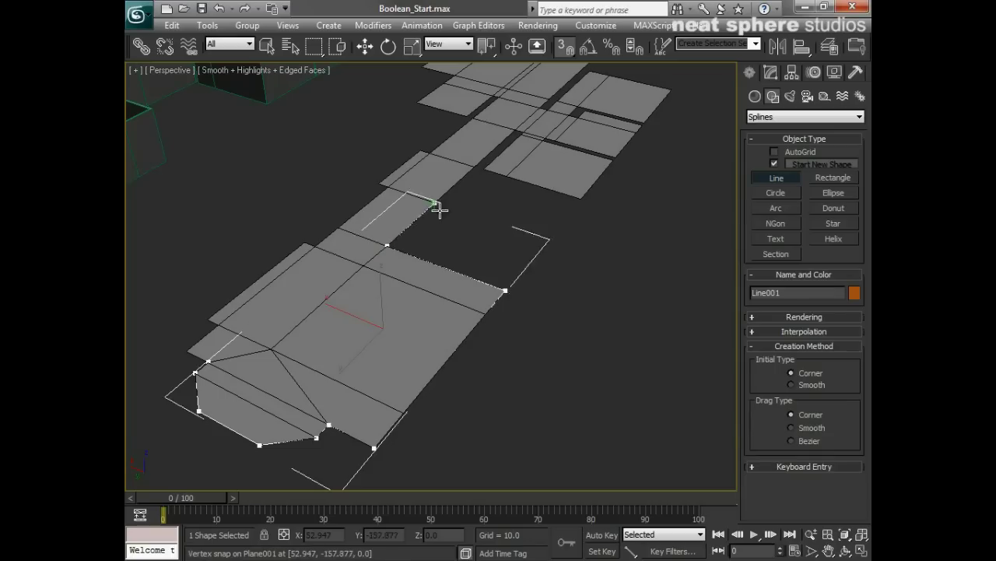
{"action": "left_click", "coordinate": [517, 130]}
{"action": "left_click", "coordinate": [484, 168]}
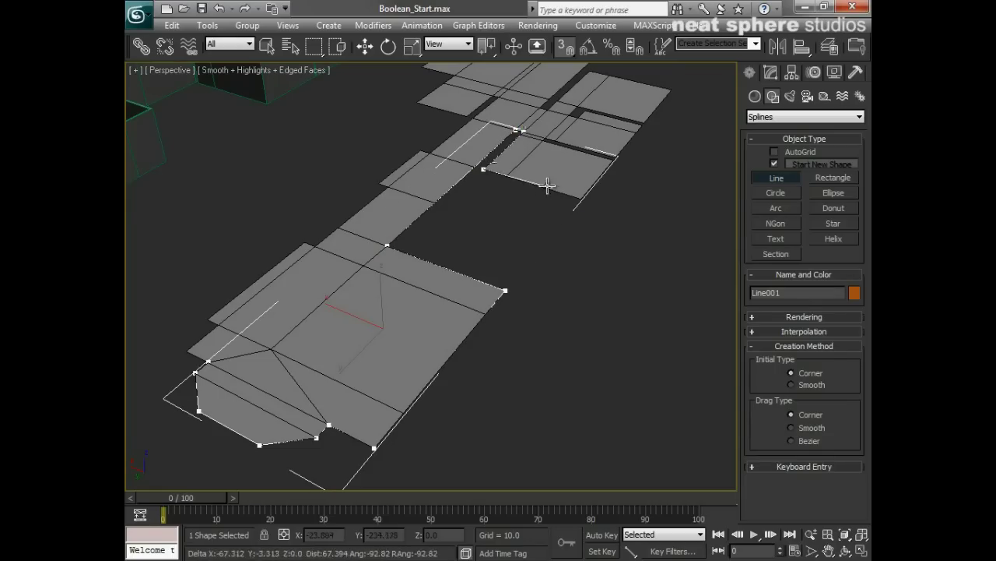
{"action": "left_click", "coordinate": [581, 201]}
{"action": "right_click", "coordinate": [618, 347]}
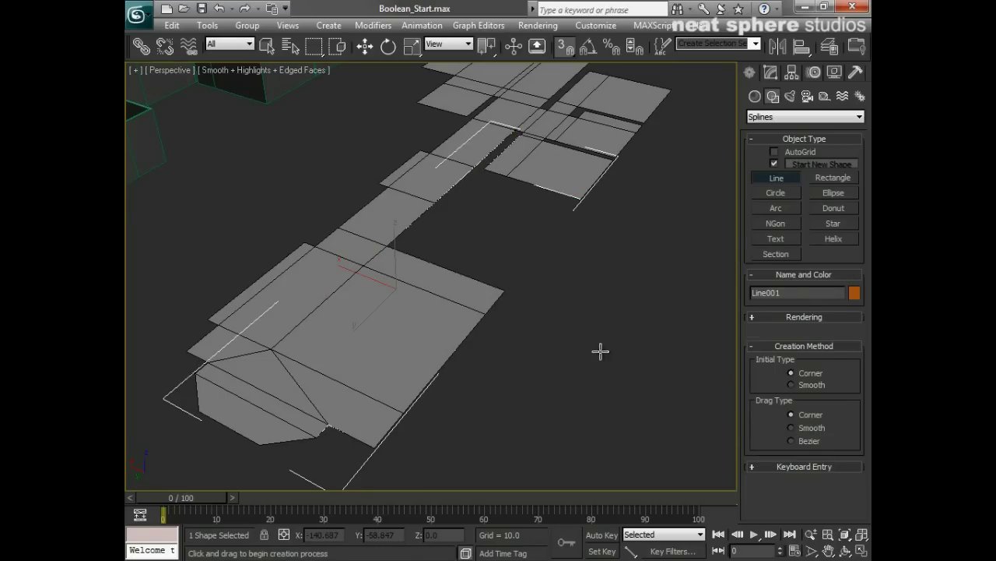
Step: Delete the traced line, end the Line tool, and select the floor-plan plane
{"action": "key", "text": "Delete"}
{"action": "right_click", "coordinate": [616, 336]}
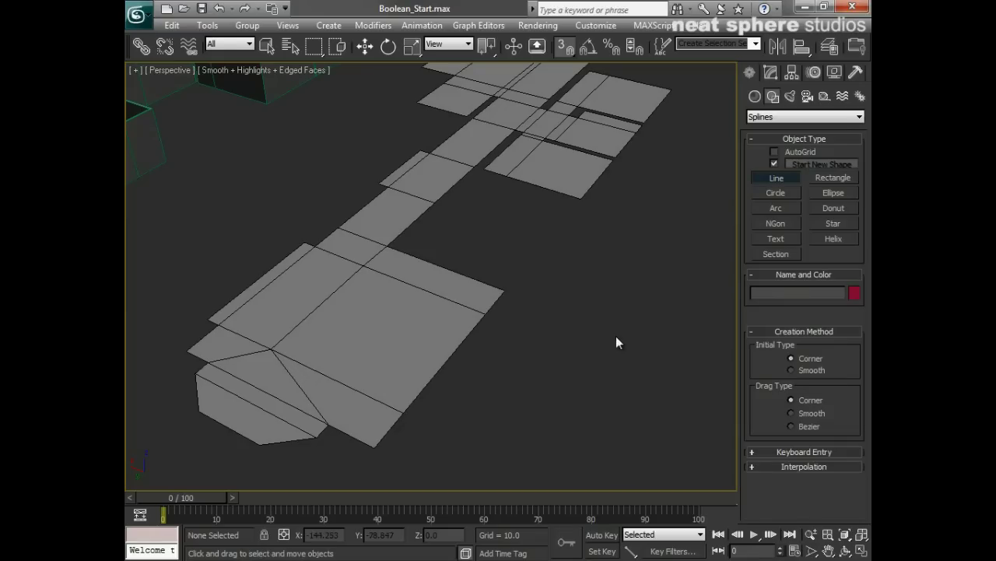
{"action": "left_click", "coordinate": [349, 363]}
{"action": "key", "text": "alt+z"}
{"action": "left_click_drag", "start_coordinate": [433, 258], "coordinate": [430, 278]}
{"action": "middle_click_drag", "start_coordinate": [496, 307], "coordinate": [423, 408], "text": "alt"}
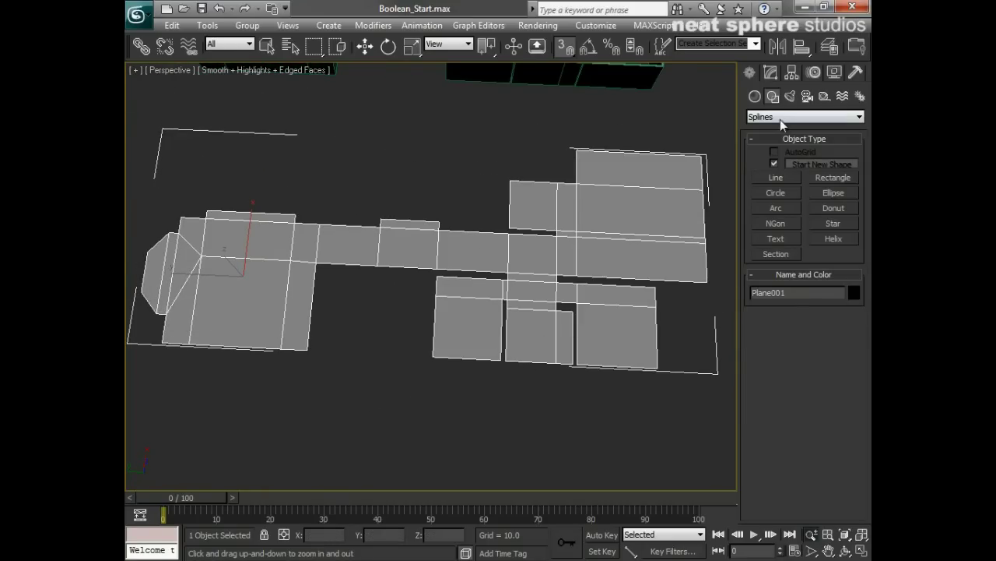
Step: Select all border edges of the floor-plan plane at the Border sub-object level
{"action": "left_click", "coordinate": [770, 71]}
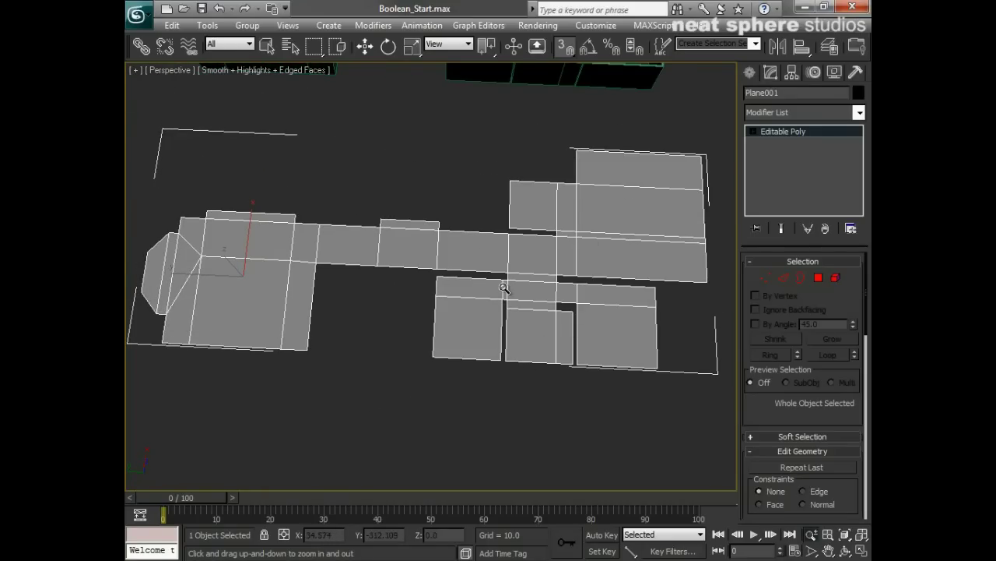
{"action": "scroll", "coordinate": [767, 397], "scroll_direction": "down", "scroll_amount": 5}
{"action": "scroll", "coordinate": [767, 382], "scroll_direction": "down", "scroll_amount": 2}
{"action": "scroll", "coordinate": [767, 384], "scroll_direction": "up", "scroll_amount": 3}
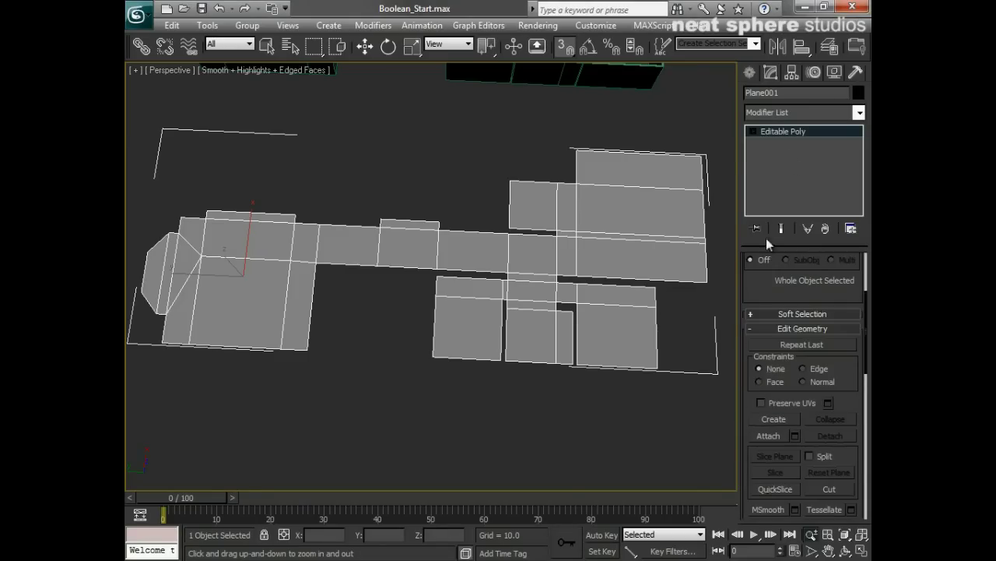
{"action": "left_click", "coordinate": [752, 132]}
{"action": "left_click", "coordinate": [785, 181]}
{"action": "left_click", "coordinate": [782, 166]}
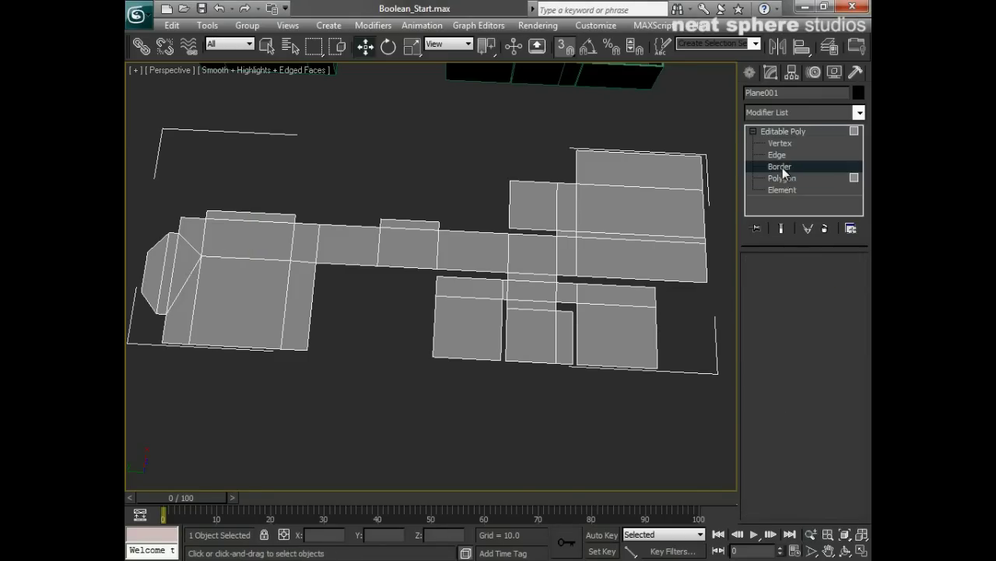
{"action": "key", "text": "ctrl+a"}
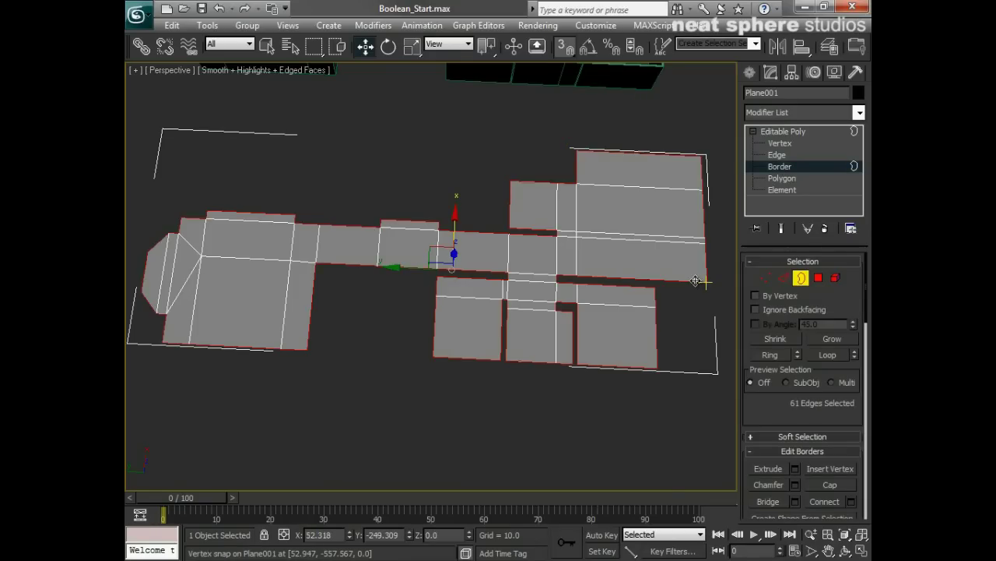
Step: Turn off 3D snapping and create a Linear shape from the selected border edges
{"action": "key", "text": "s"}
{"action": "scroll", "coordinate": [771, 420], "scroll_direction": "down", "scroll_amount": 5}
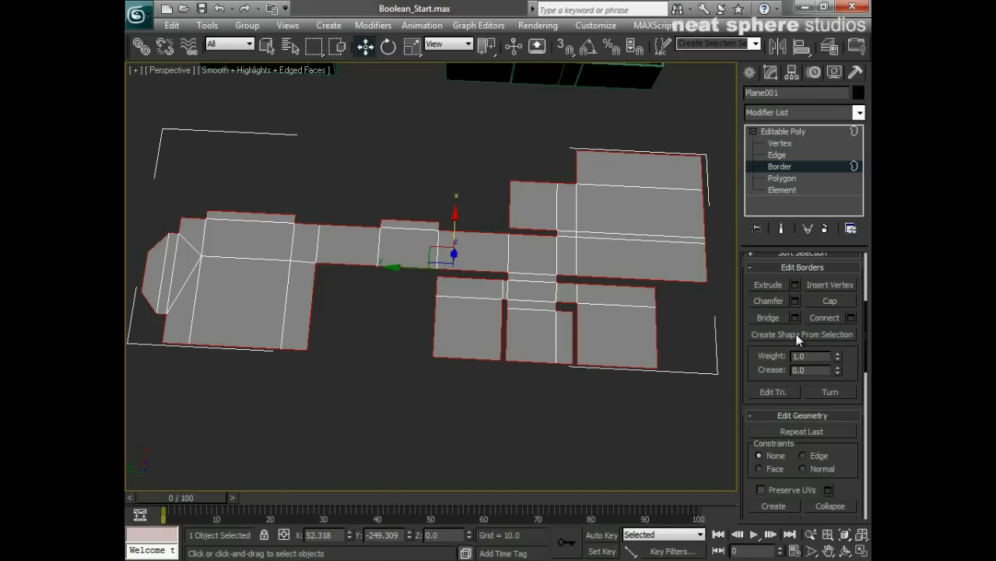
{"action": "left_click", "coordinate": [795, 333]}
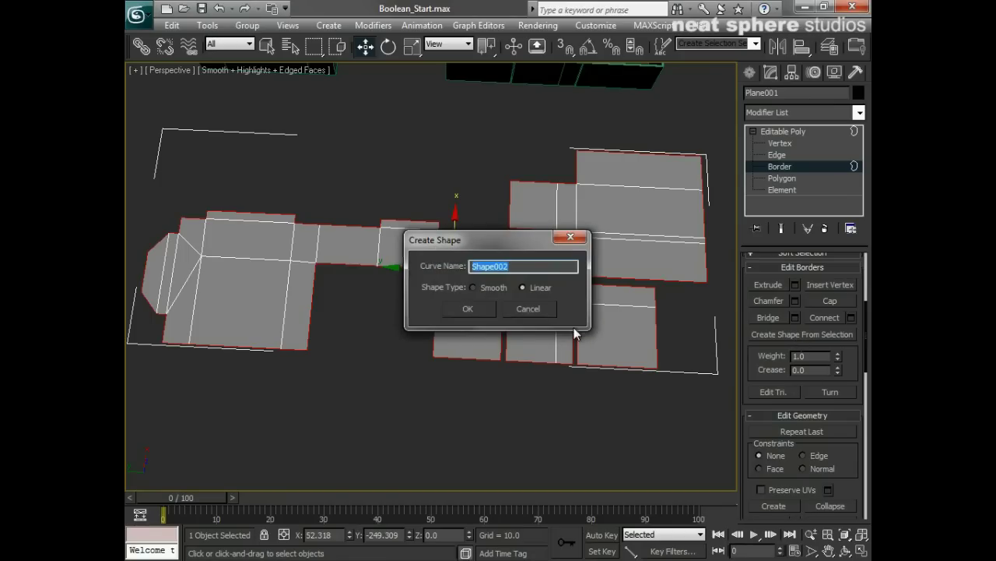
{"action": "left_click", "coordinate": [468, 309]}
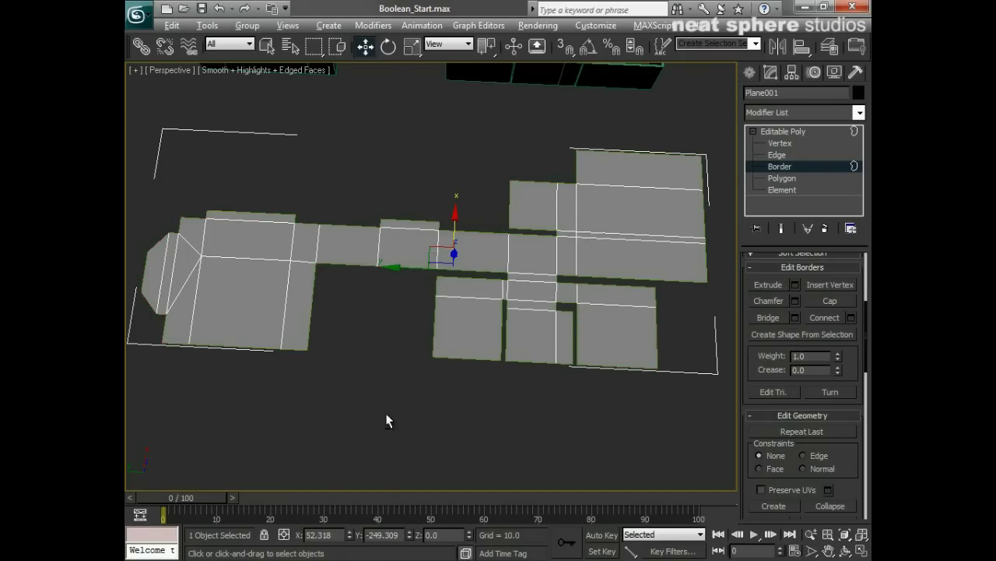
{"action": "middle_click_drag", "start_coordinate": [389, 418], "coordinate": [465, 322], "text": "alt"}
{"action": "left_click", "coordinate": [467, 321]}
{"action": "left_click", "coordinate": [525, 317]}
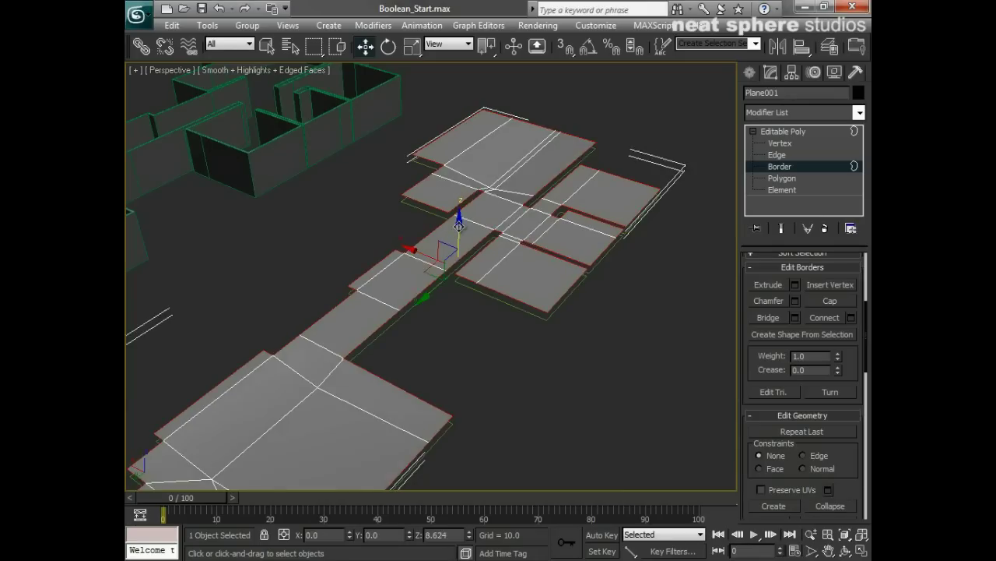
{"action": "left_click", "coordinate": [502, 320]}
Step: Leave the plane's Border level, select the new outline shape, and raise it along Z to about 381, clear above the plane
{"action": "left_click", "coordinate": [782, 168]}
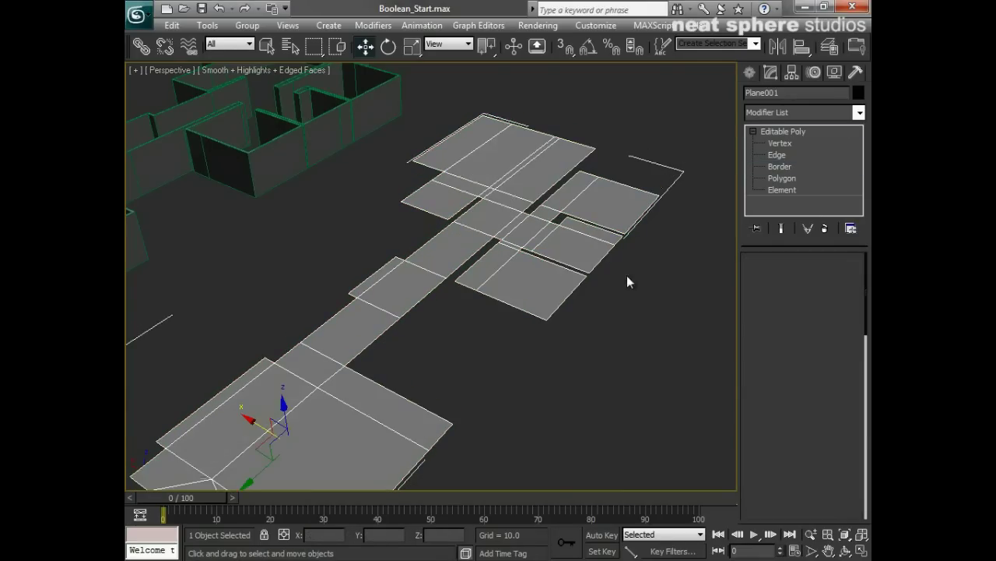
{"action": "left_click", "coordinate": [605, 296]}
{"action": "left_click", "coordinate": [575, 289]}
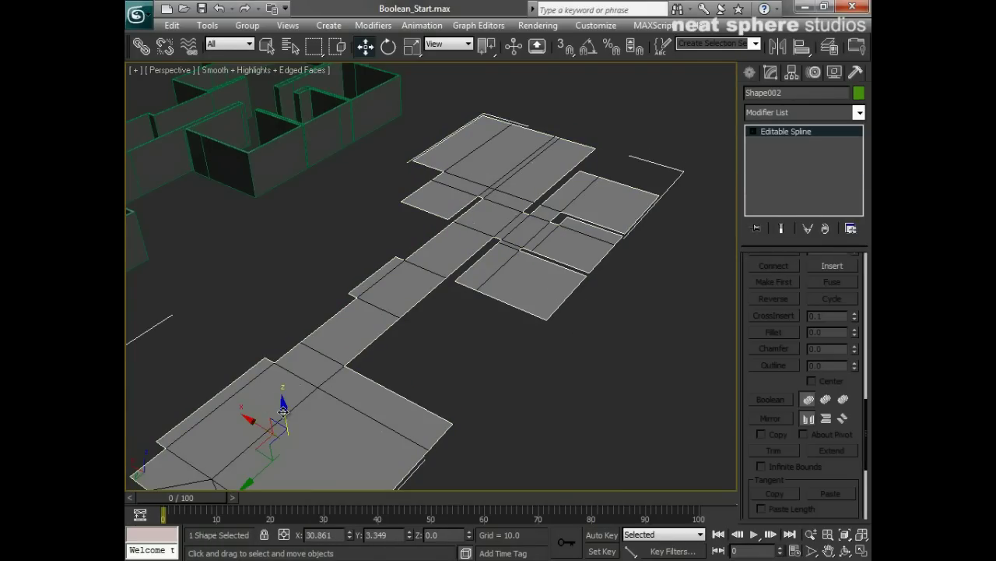
{"action": "left_click_drag", "start_coordinate": [283, 411], "coordinate": [280, 242]}
{"action": "middle_click_drag", "start_coordinate": [467, 141], "coordinate": [483, 268], "text": "ctrl+alt"}
{"action": "key", "text": "w"}
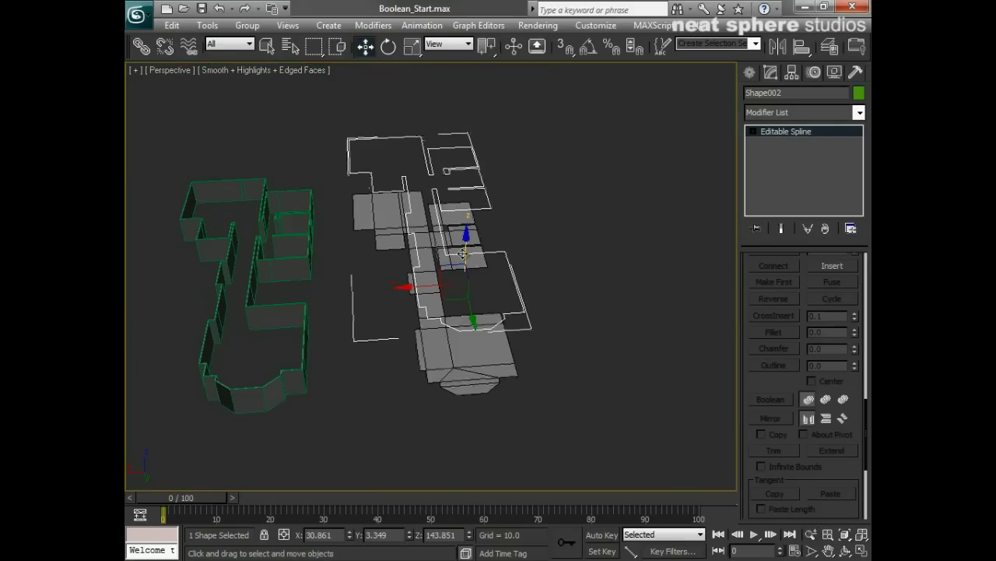
{"action": "left_click_drag", "start_coordinate": [463, 254], "coordinate": [469, 122]}
Step: Select the extruded walls and examine them up close along with the Extrude and Editable Spline levels of their modifier stack
{"action": "middle_click_drag", "start_coordinate": [518, 165], "coordinate": [320, 402]}
{"action": "key", "text": "alt+z"}
{"action": "left_click_drag", "start_coordinate": [386, 256], "coordinate": [369, 297]}
{"action": "middle_click_drag", "start_coordinate": [496, 355], "coordinate": [261, 208]}
{"action": "left_click_drag", "start_coordinate": [308, 293], "coordinate": [320, 249]}
{"action": "middle_click_drag", "start_coordinate": [325, 250], "coordinate": [485, 318]}
{"action": "right_click", "coordinate": [436, 297]}
{"action": "left_click", "coordinate": [400, 282]}
{"action": "middle_click_drag", "start_coordinate": [280, 403], "coordinate": [535, 351], "text": "alt"}
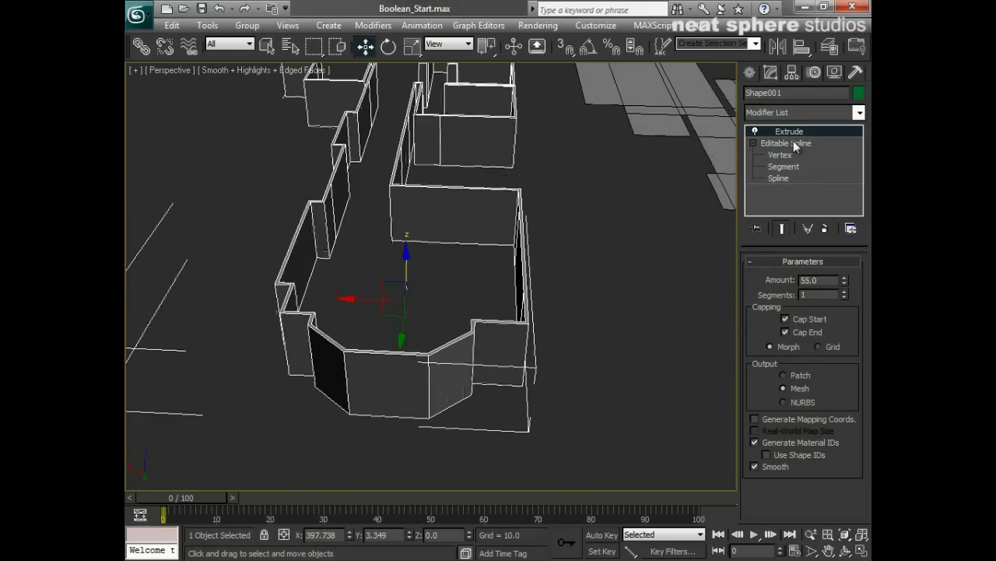
{"action": "left_click", "coordinate": [753, 131]}
{"action": "middle_click_drag", "start_coordinate": [552, 350], "coordinate": [582, 369], "text": "alt"}
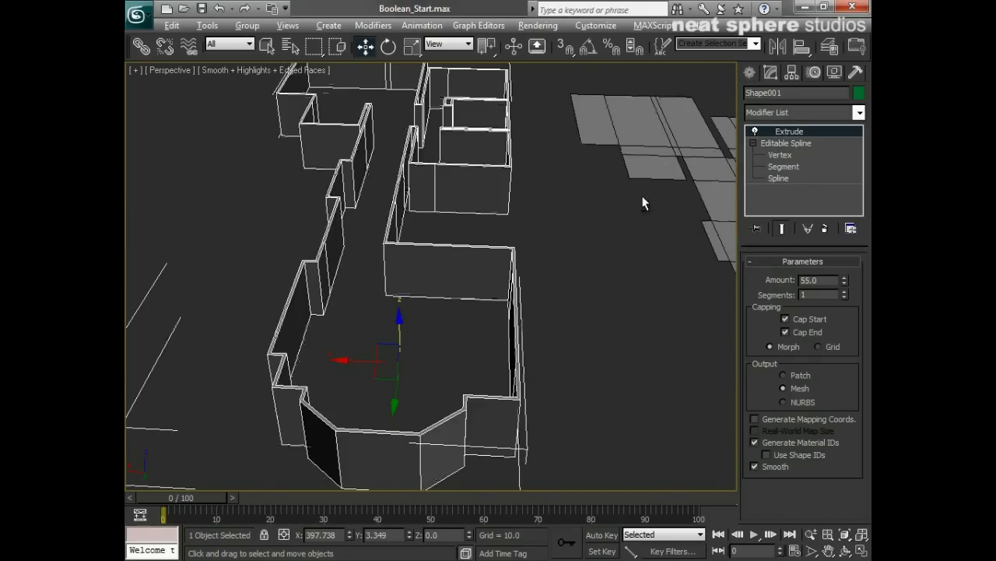
{"action": "left_click_drag", "start_coordinate": [618, 194], "coordinate": [507, 350]}
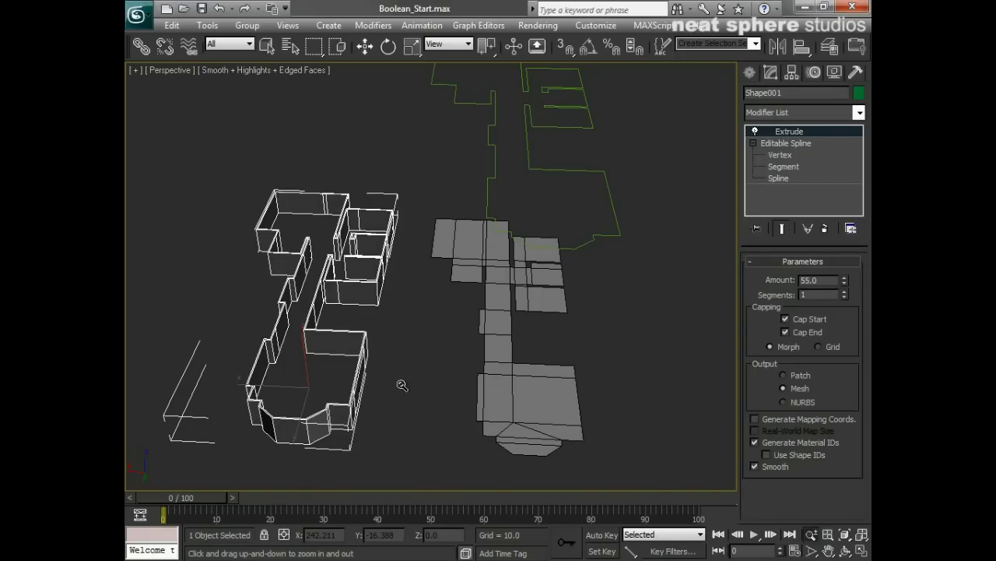
{"action": "key", "text": "w"}
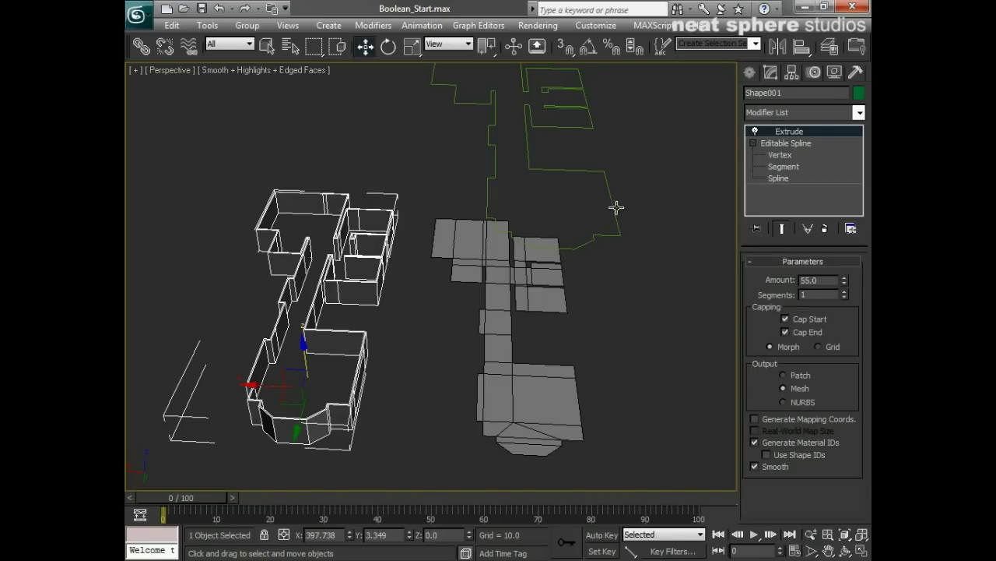
Step: At Vertex level, move the raised outline's end-wall vertices outward along Y to lengthen the end room, and leave Vertex level
{"action": "left_click", "coordinate": [614, 207]}
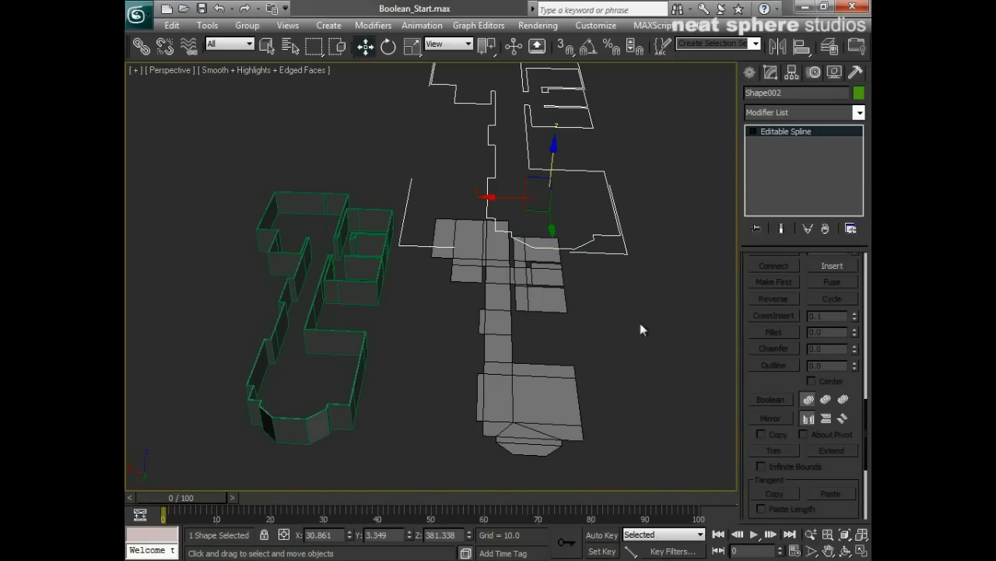
{"action": "left_click", "coordinate": [754, 131]}
{"action": "left_click", "coordinate": [776, 144]}
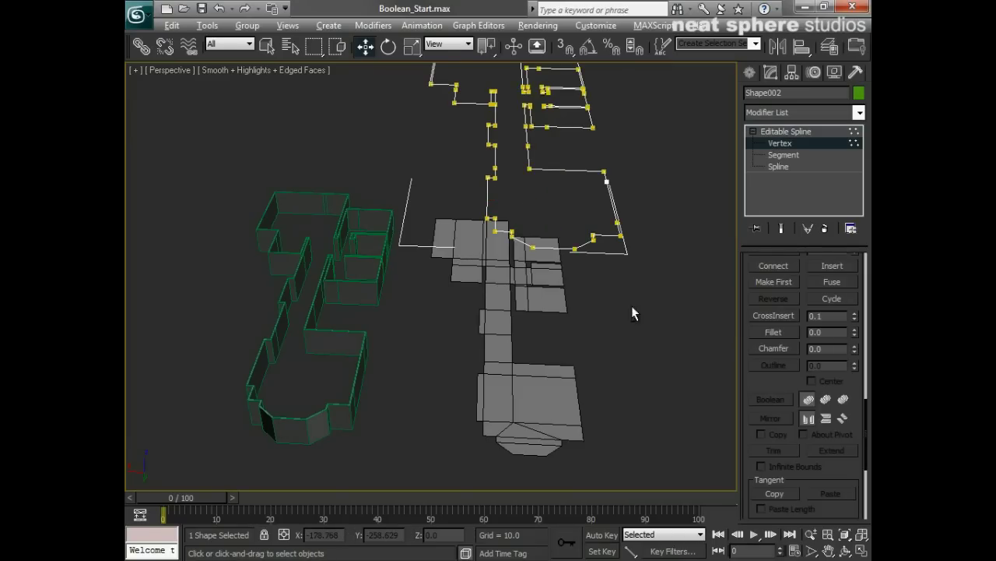
{"action": "middle_click_drag", "start_coordinate": [632, 311], "coordinate": [603, 297], "text": "alt"}
{"action": "left_click_drag", "start_coordinate": [584, 165], "coordinate": [555, 273]}
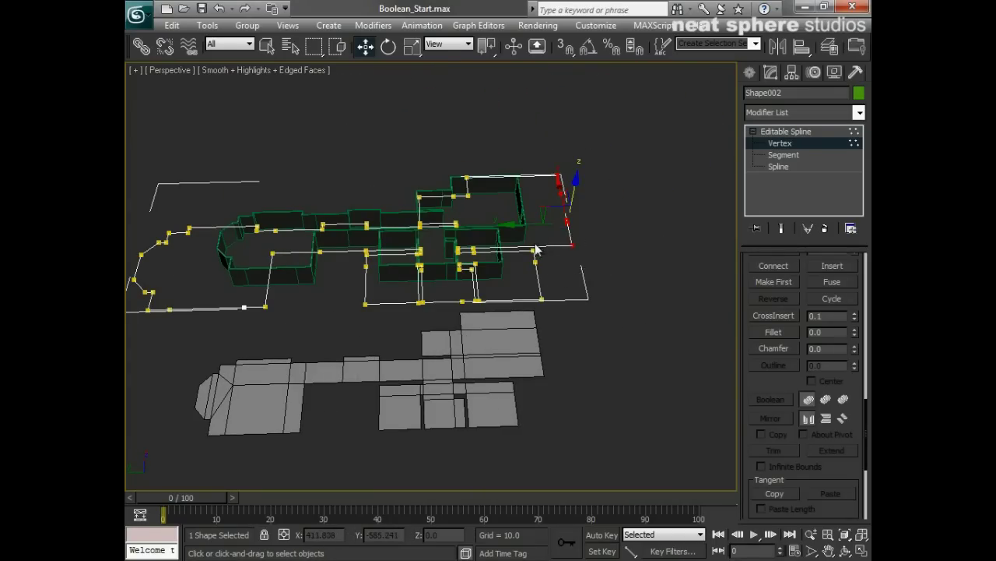
{"action": "left_click_drag", "start_coordinate": [545, 225], "coordinate": [600, 229]}
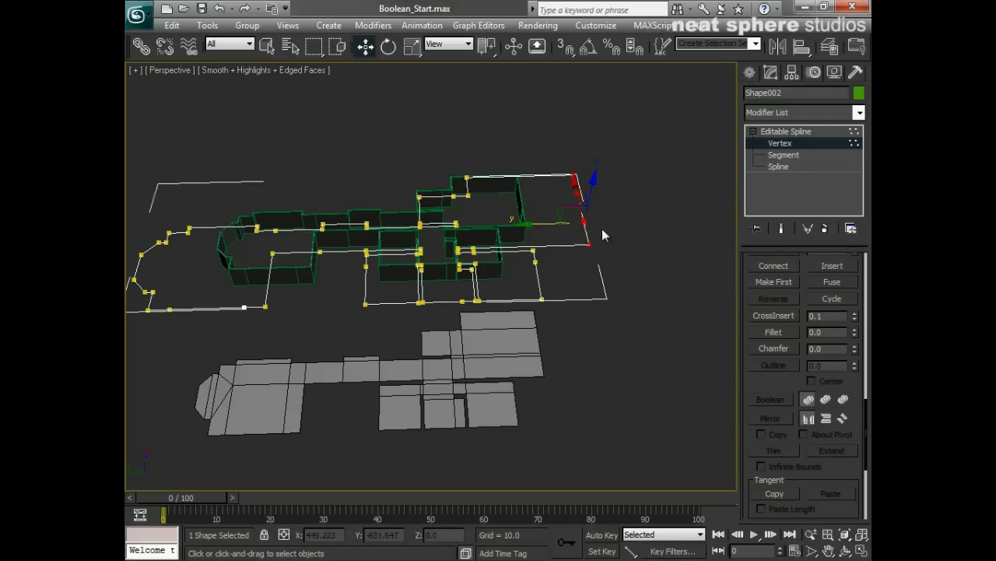
{"action": "left_click", "coordinate": [686, 189]}
{"action": "key", "text": "1"}
Step: Move the end-wall vertices of the extruded walls' base spline along the Y axis, with the extruded end result shown
{"action": "middle_click_drag", "start_coordinate": [615, 289], "coordinate": [419, 333], "text": "alt"}
{"action": "middle_click_drag", "start_coordinate": [523, 402], "coordinate": [419, 168]}
{"action": "scroll", "coordinate": [445, 267], "scroll_direction": "up", "scroll_amount": 4}
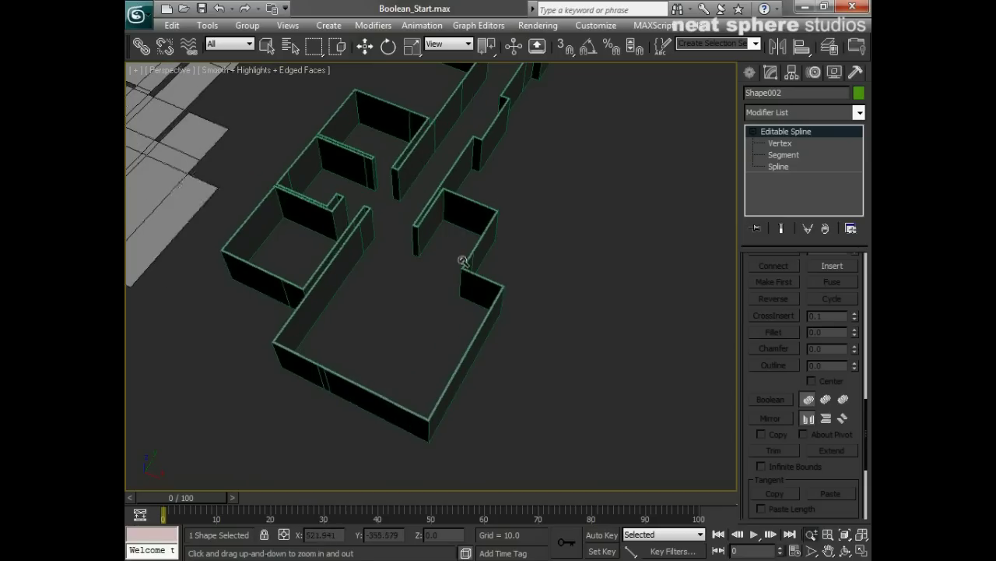
{"action": "key", "text": "w"}
{"action": "left_click", "coordinate": [460, 276]}
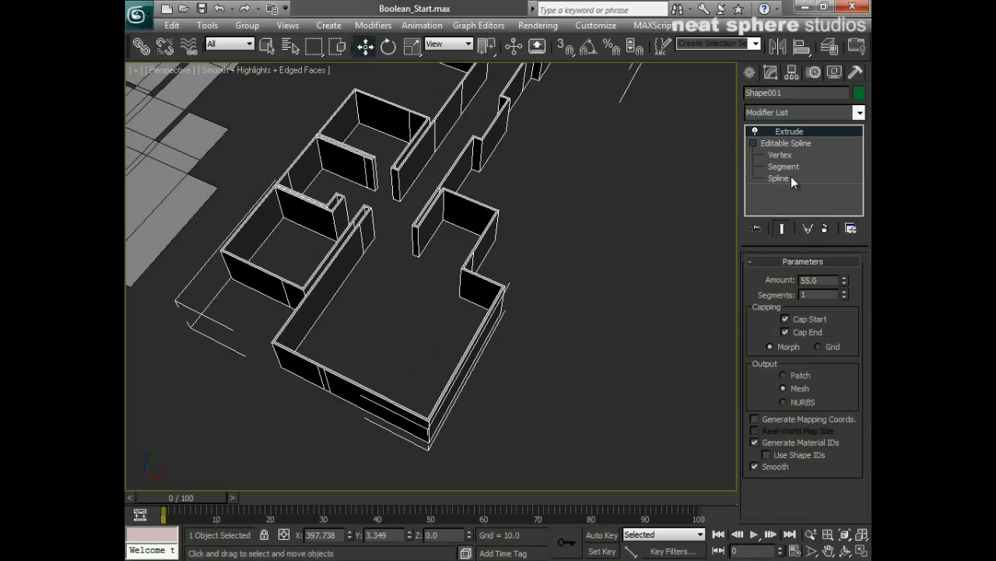
{"action": "left_click", "coordinate": [780, 156]}
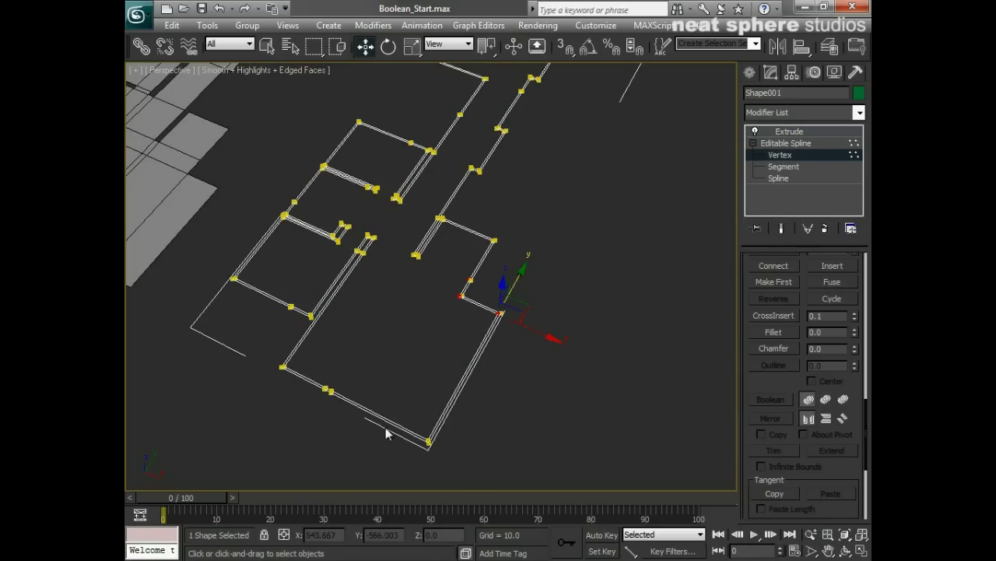
{"action": "left_click_drag", "start_coordinate": [265, 351], "coordinate": [465, 467]}
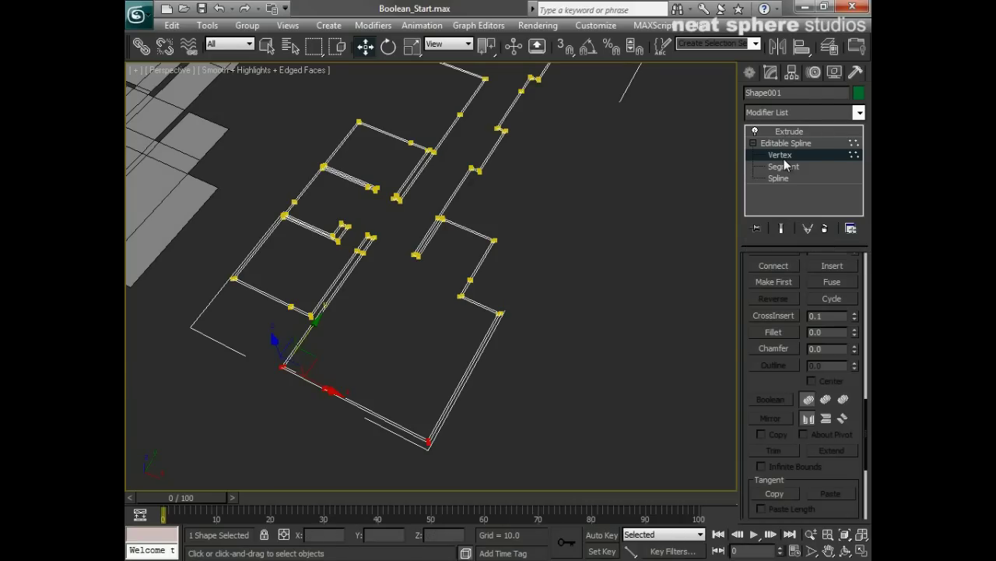
{"action": "left_click", "coordinate": [782, 228]}
{"action": "left_click_drag", "start_coordinate": [315, 327], "coordinate": [343, 345]}
Step: Widen the end room by moving its outer side-wall vertices, along with the vertices of its stepped recess, outward along X
{"action": "middle_click_drag", "start_coordinate": [342, 345], "coordinate": [479, 327], "text": "alt"}
{"action": "left_click_drag", "start_coordinate": [480, 216], "coordinate": [408, 414]}
{"action": "left_click_drag", "start_coordinate": [476, 383], "coordinate": [589, 383]}
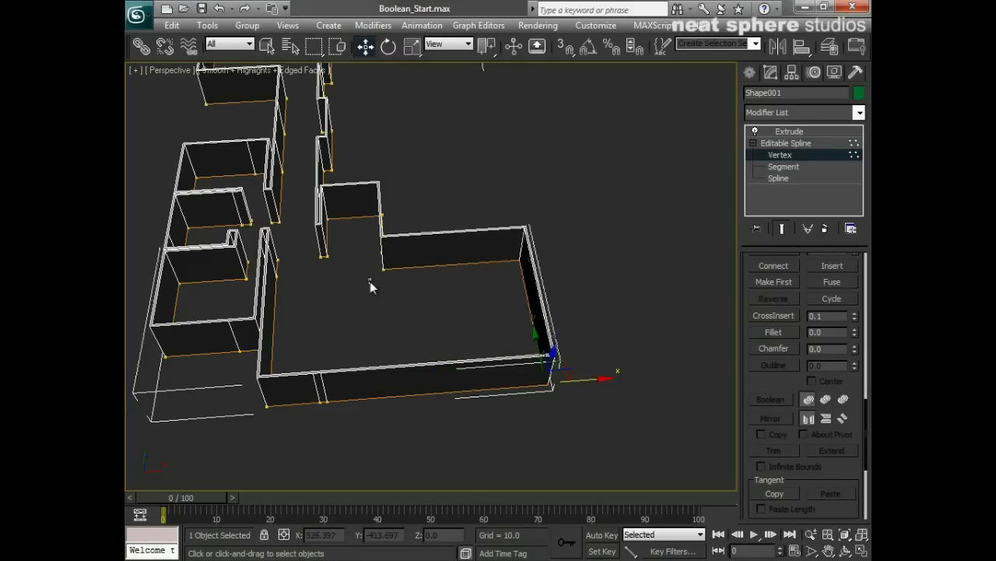
{"action": "left_click_drag", "start_coordinate": [374, 279], "coordinate": [407, 179]}
{"action": "left_click_drag", "start_coordinate": [421, 268], "coordinate": [489, 276]}
Step: Extend the free end of the corridor wall into the end room by moving its vertices along Y, and return to the Extrude level
{"action": "middle_click_drag", "start_coordinate": [359, 371], "coordinate": [478, 397], "text": "alt"}
{"action": "left_click_drag", "start_coordinate": [471, 332], "coordinate": [472, 374]}
{"action": "middle_click_drag", "start_coordinate": [545, 414], "coordinate": [454, 409], "text": "alt"}
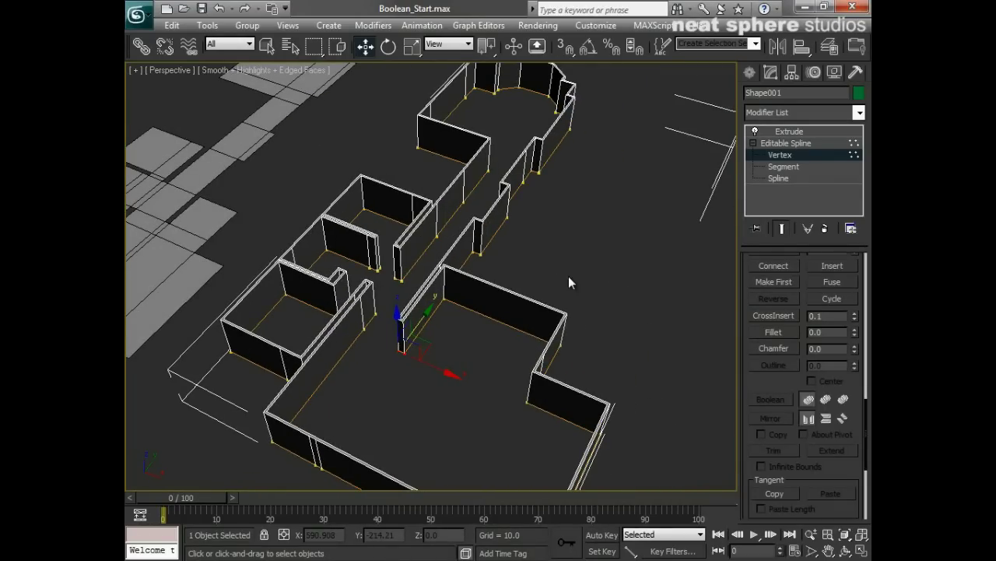
{"action": "key", "text": "alt+z"}
{"action": "left_click_drag", "start_coordinate": [618, 273], "coordinate": [536, 305]}
{"action": "right_click", "coordinate": [482, 418]}
{"action": "left_click", "coordinate": [780, 132]}
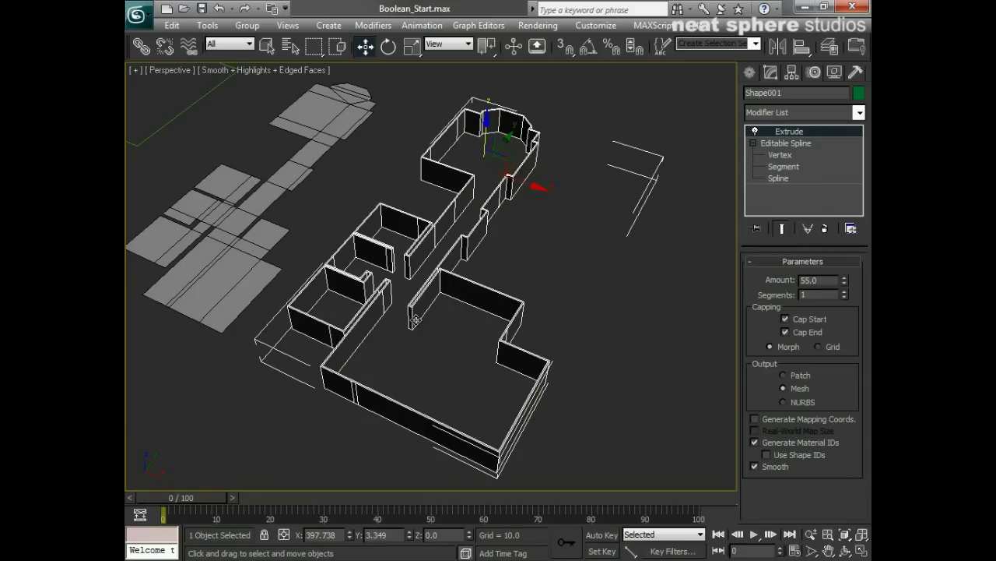
{"action": "middle_click_drag", "start_coordinate": [459, 306], "coordinate": [484, 341]}
{"action": "key", "text": "alt+z"}
{"action": "mouse_move", "coordinate": [484, 319]}
{"action": "left_mouse_down"}
{"action": "mouse_move", "coordinate": [467, 367]}
{"action": "mouse_move", "coordinate": [489, 321]}
{"action": "left_mouse_up"}
{"action": "middle_click_drag", "start_coordinate": [563, 451], "coordinate": [492, 449], "text": "alt"}
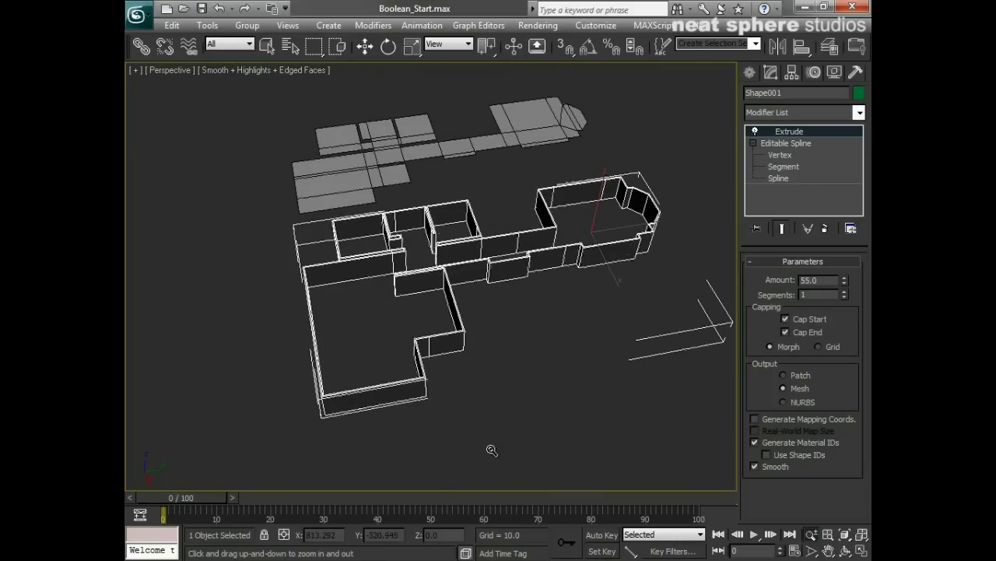